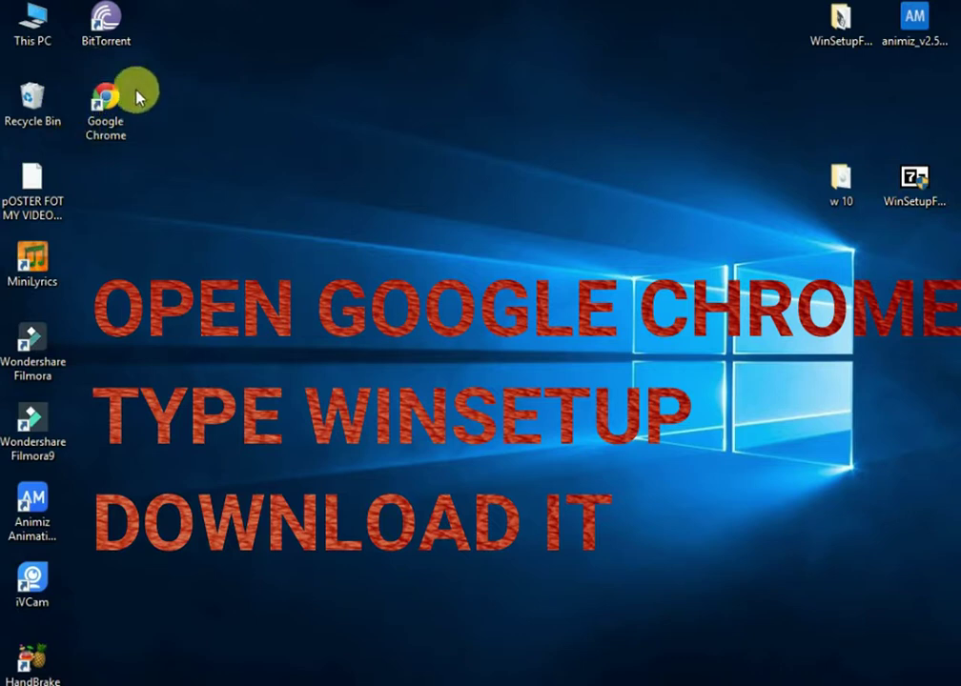
Extract the WinSetupFromUSB-1-8 archive on the desktop into its own folder and open that folder
right_click(910, 198)
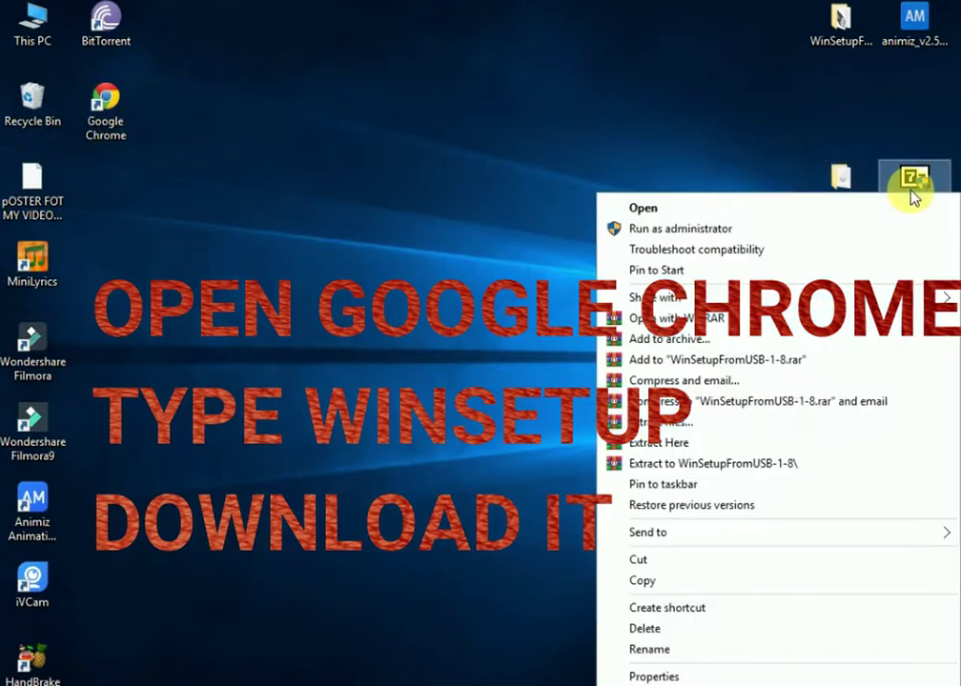
left_click(676, 467)
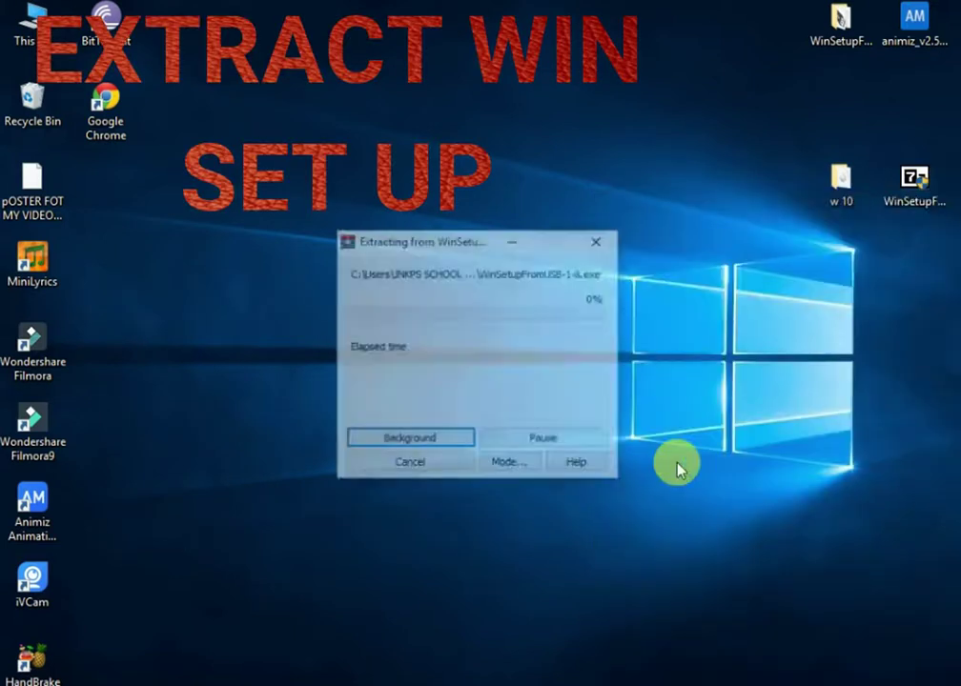
left_click_drag(446, 243, 605, 153)
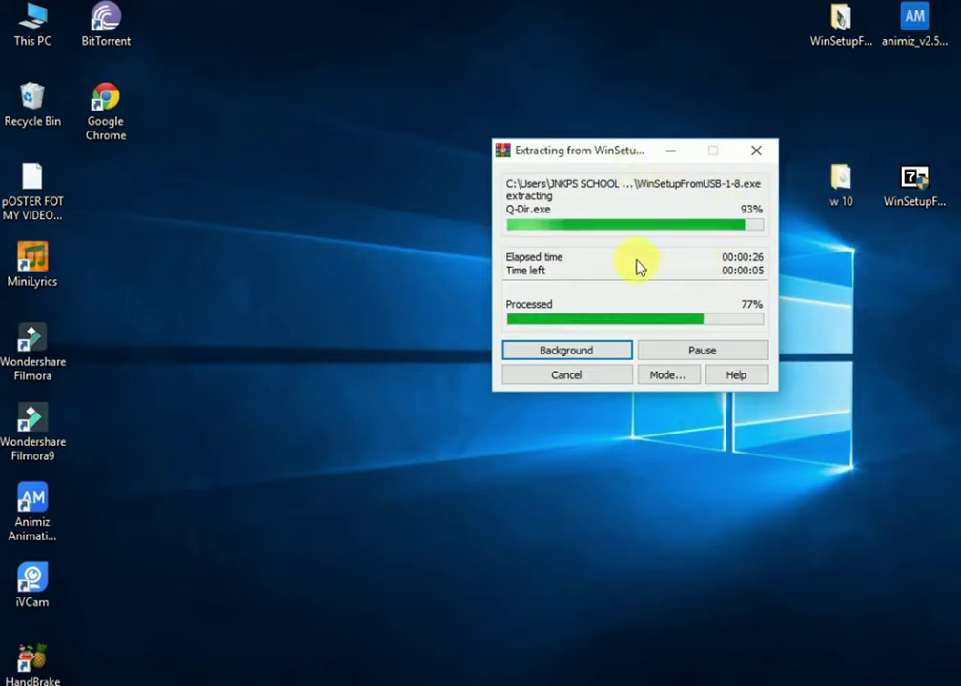
double_click(839, 21)
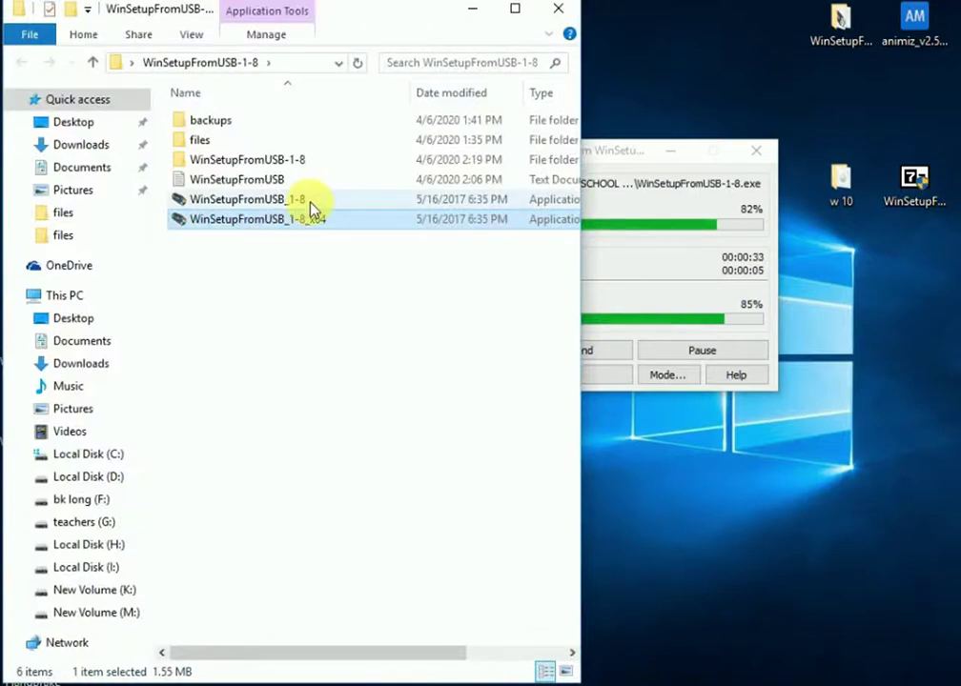
left_click_drag(362, 19, 534, 19)
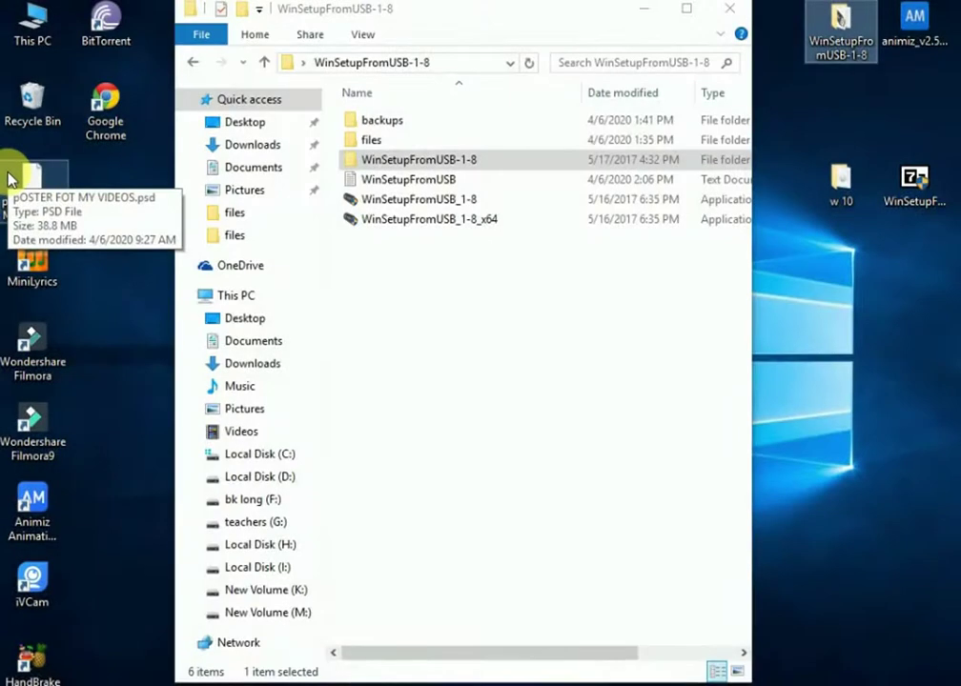
Check the computer's system type and launch the matching WinSetupFromUSB_1-8_x64 application
key("super+Pause")
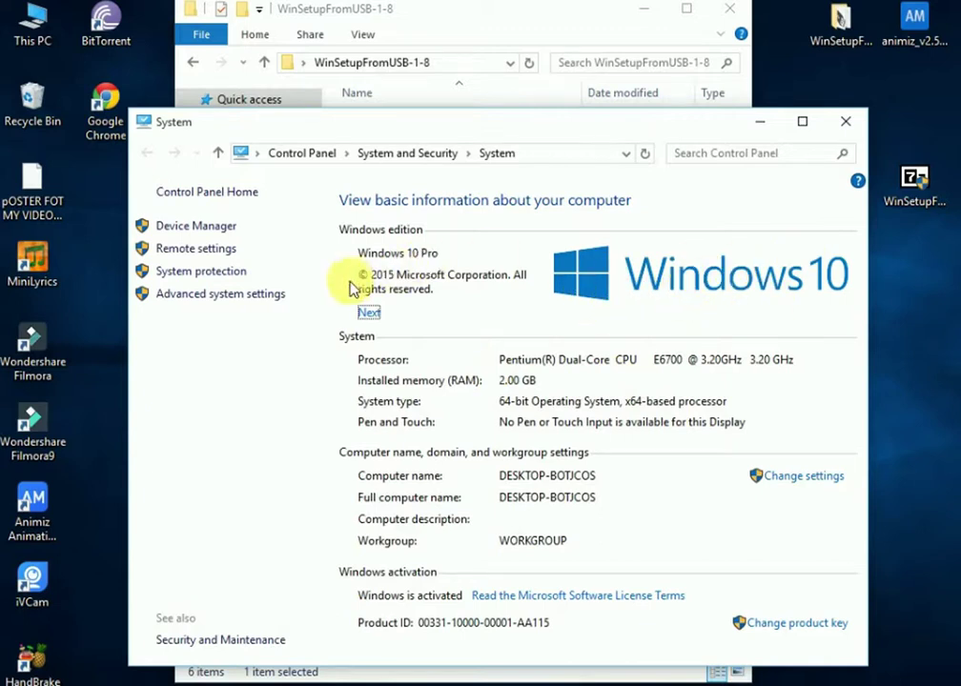
left_click(844, 121)
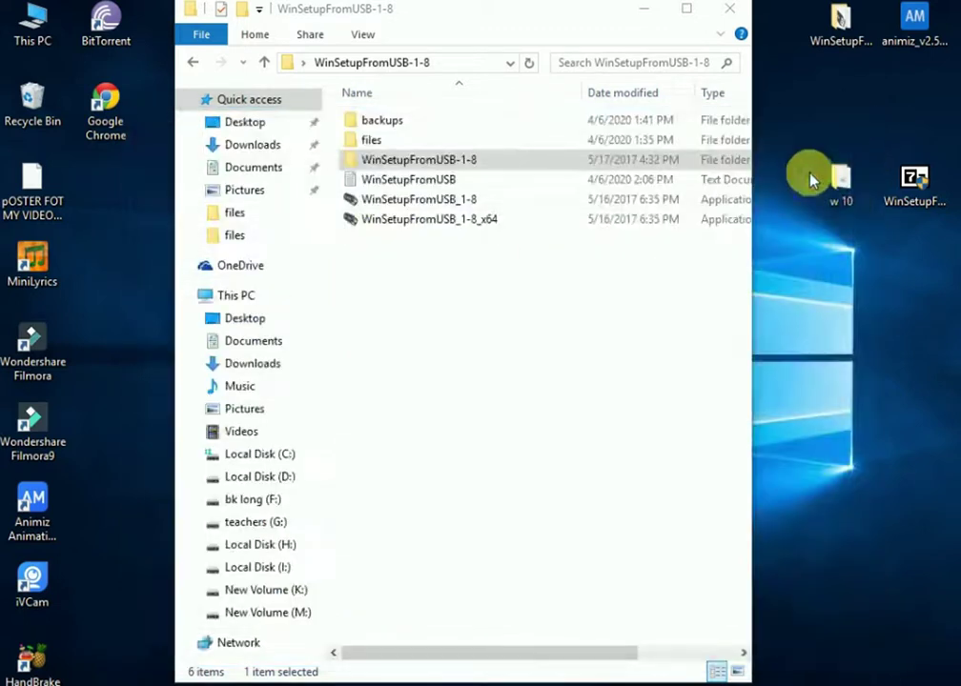
left_click(478, 220)
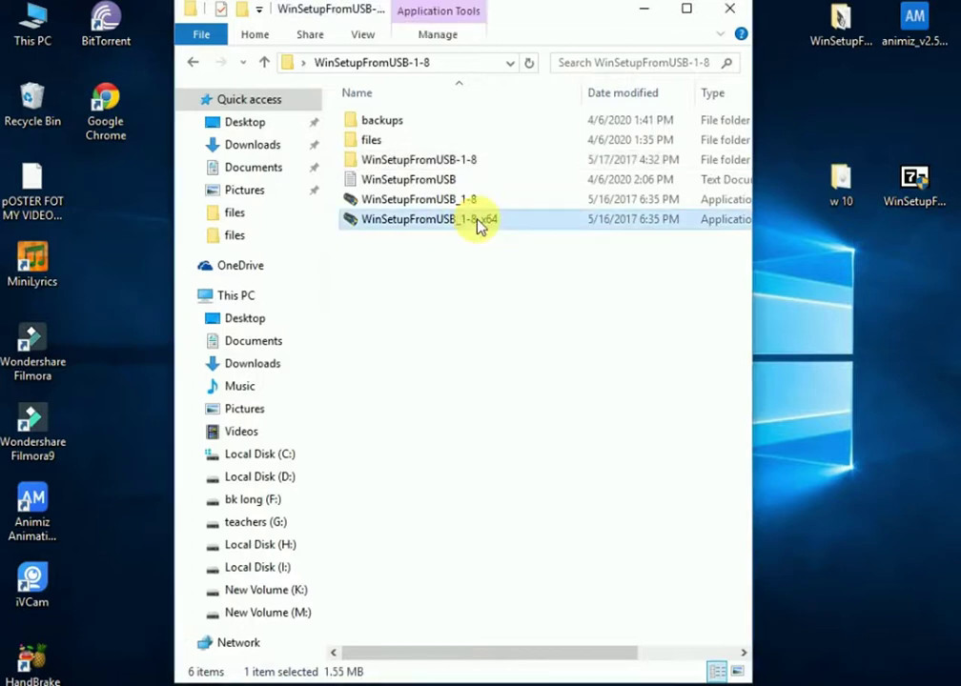
right_click(479, 220)
left_click(525, 254)
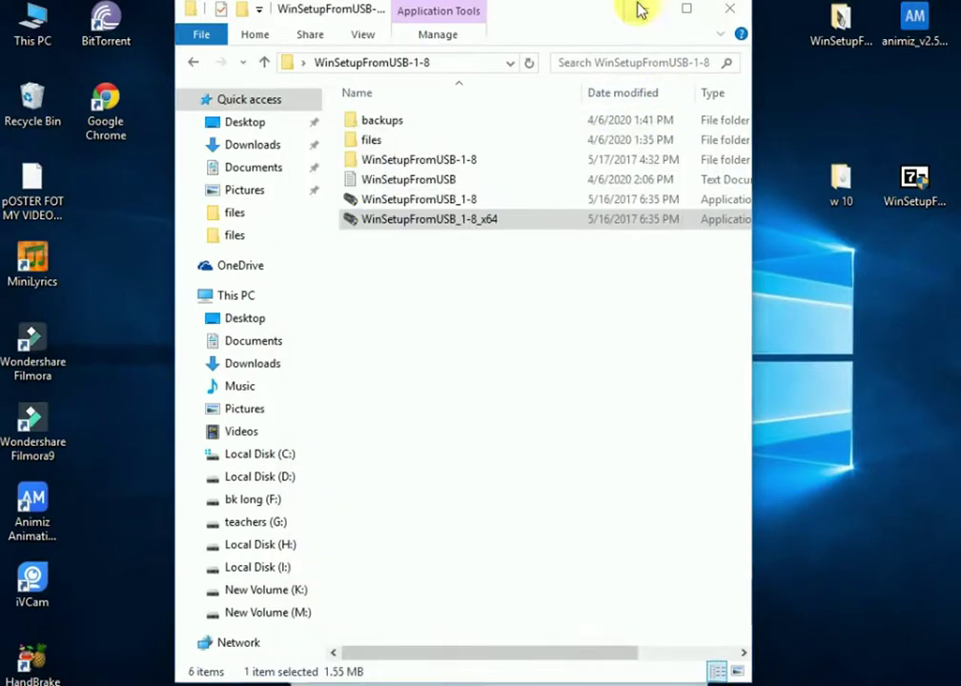
left_click(639, 11)
left_click_drag(470, 146, 467, 78)
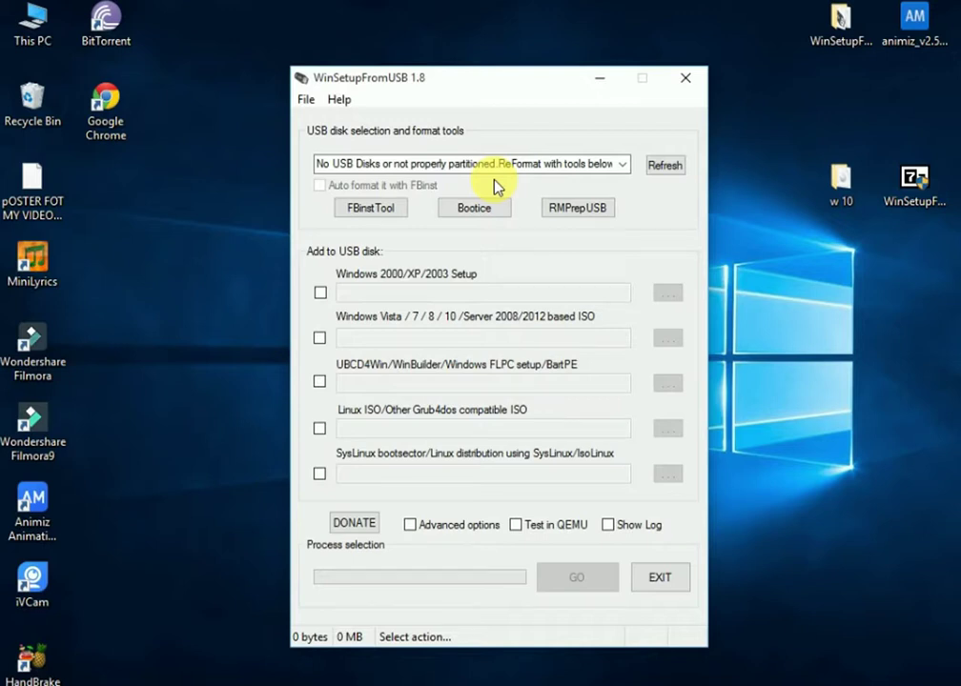
Refresh the USB disk list and select the E: MBIL SSM Moser Baer Disk as the target
left_click(665, 165)
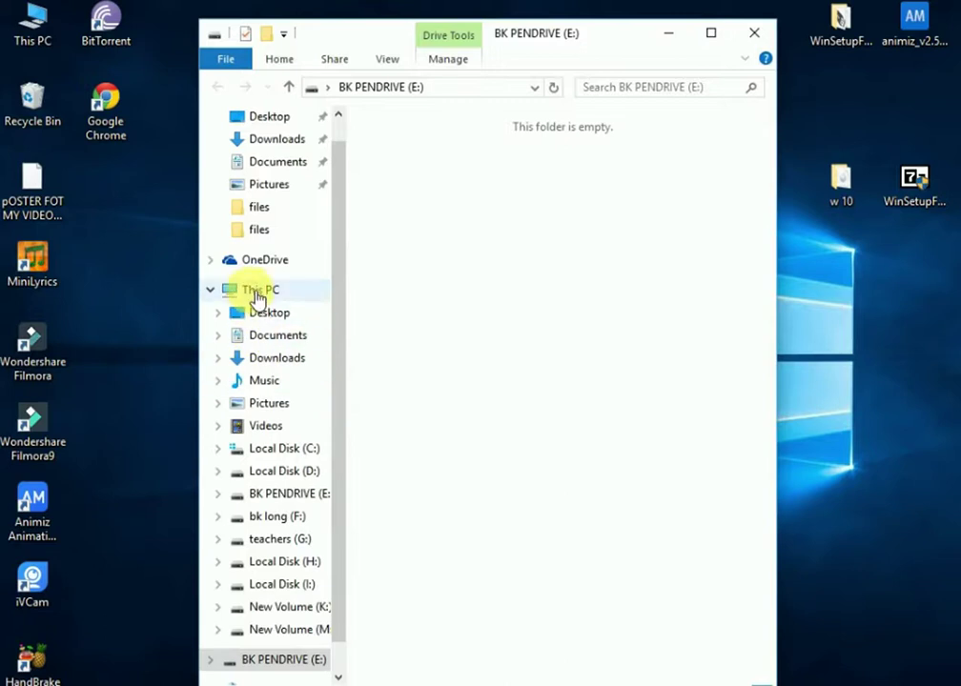
left_click(257, 291)
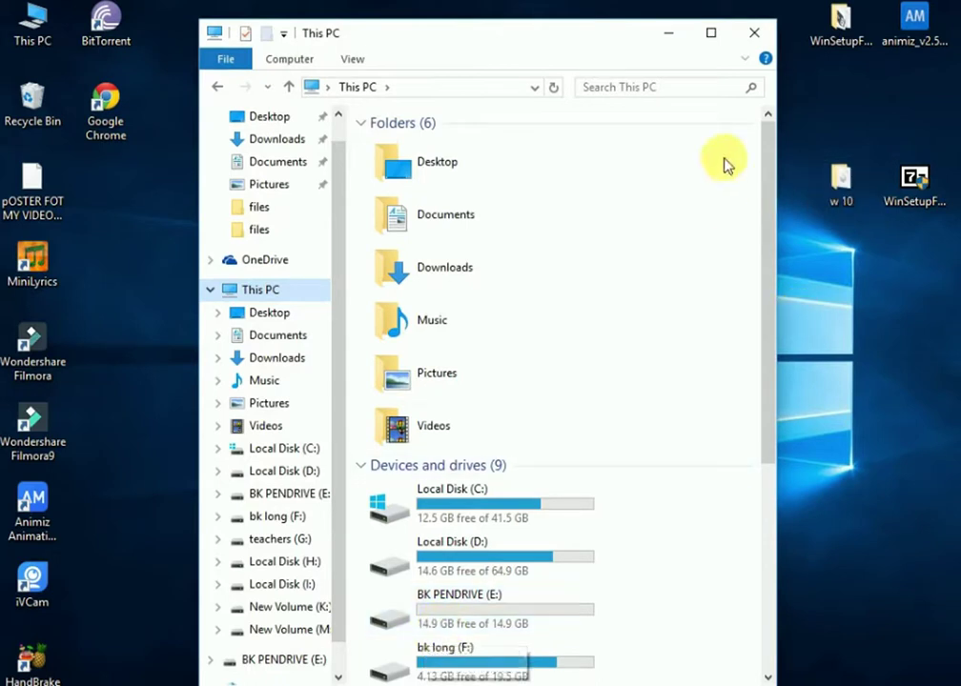
left_click(751, 35)
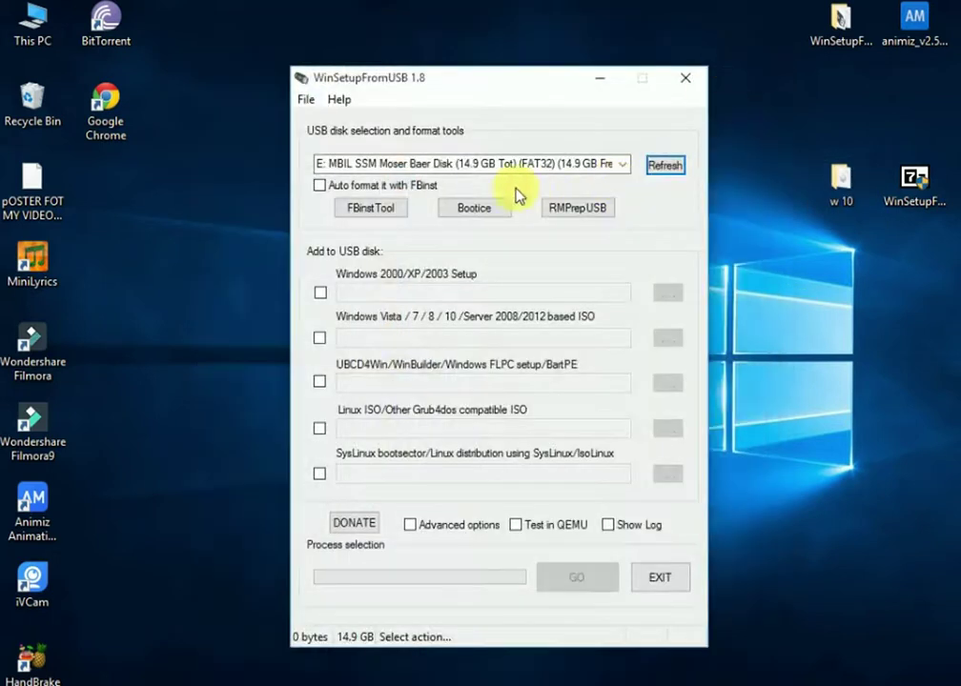
left_click(621, 164)
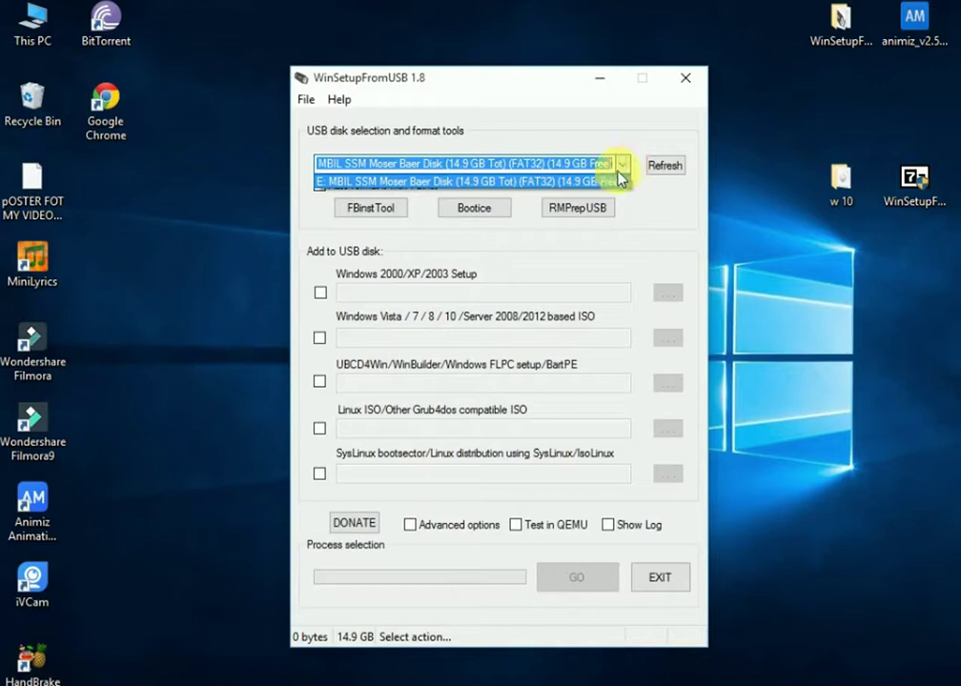
left_click(466, 183)
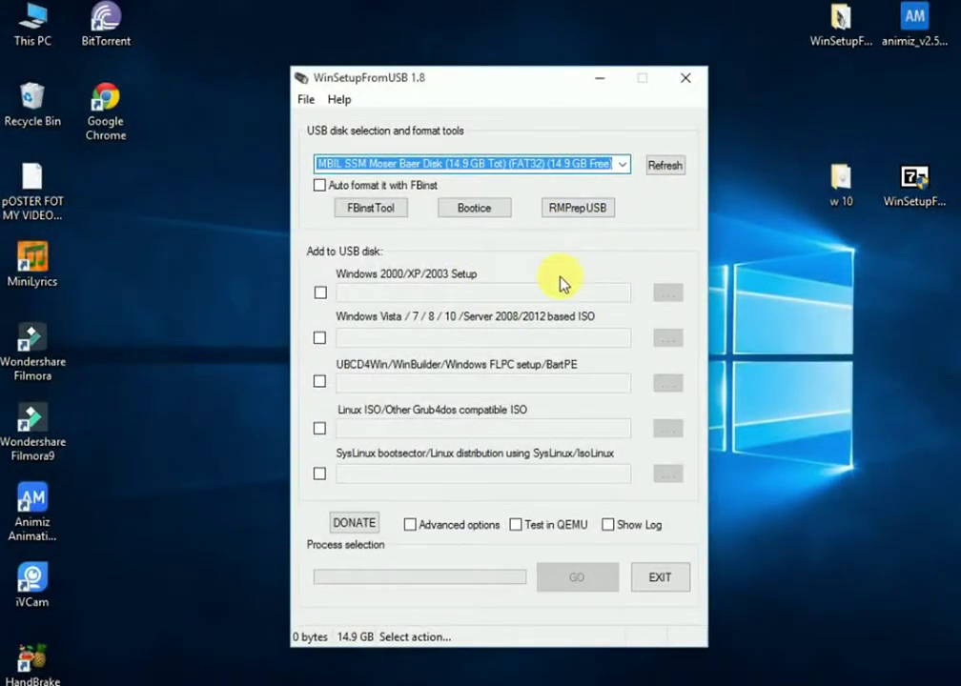
Enable FBinst auto-format with FAT32 for the USB disk and turn on the Windows Vista/7/8/10/Server ISO source
left_click(321, 187)
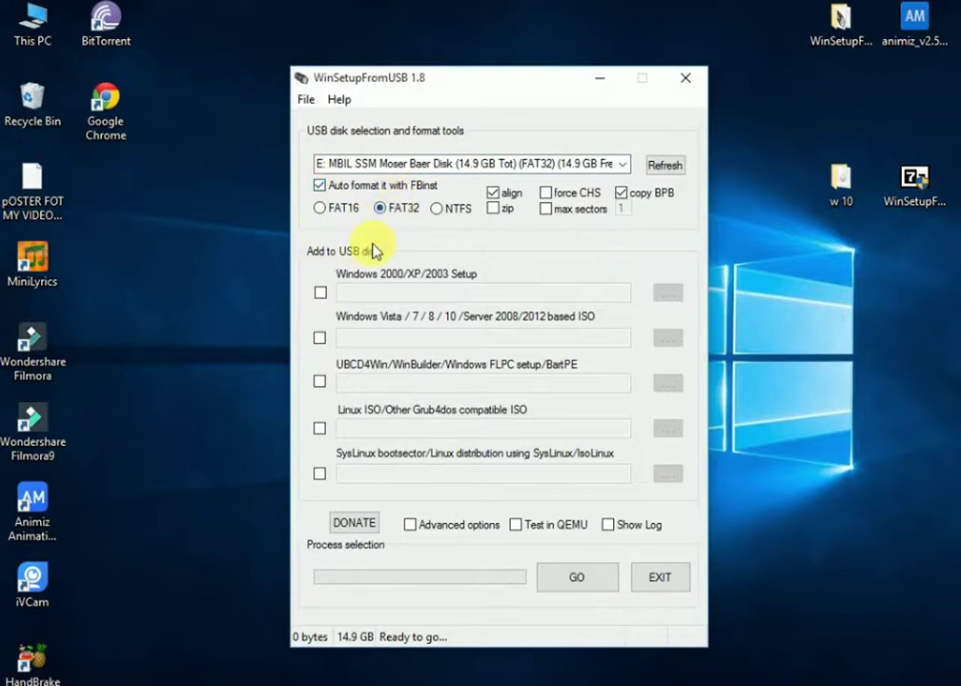
left_click(319, 339)
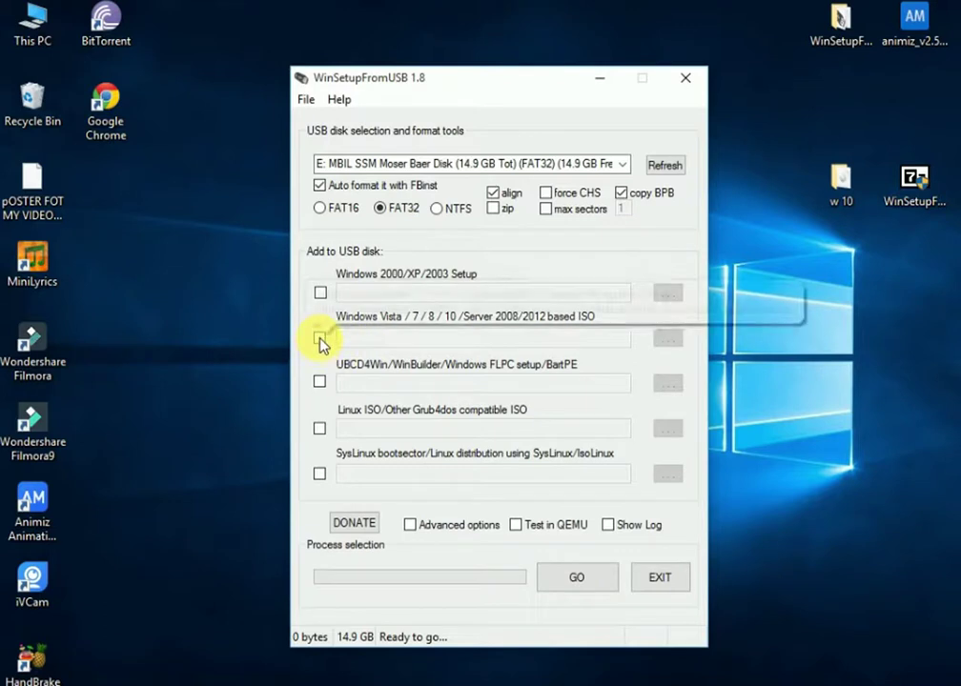
left_click(319, 338)
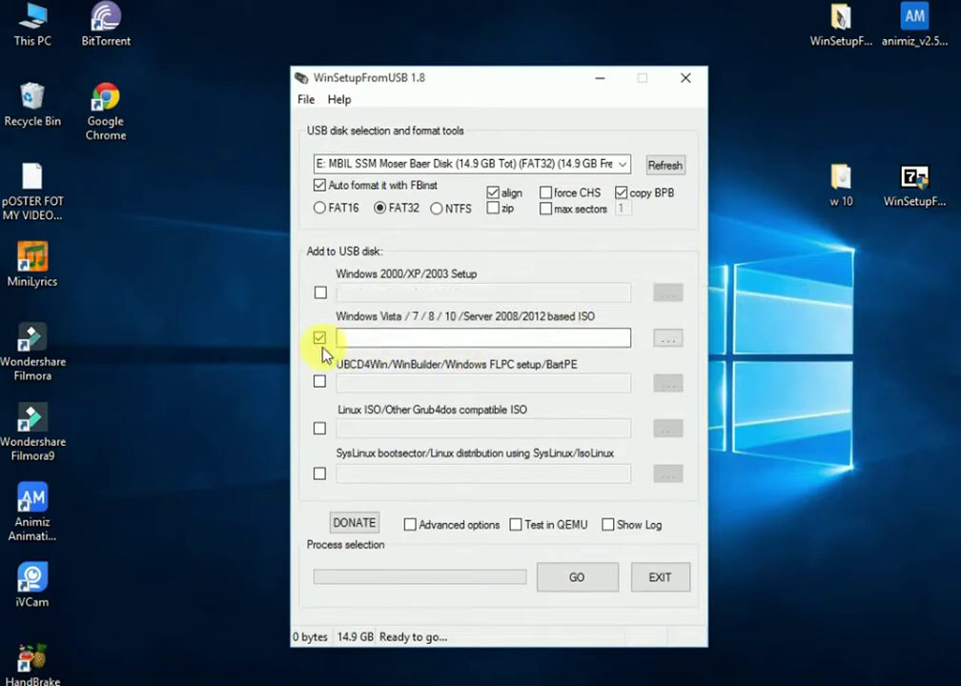
left_click(667, 342)
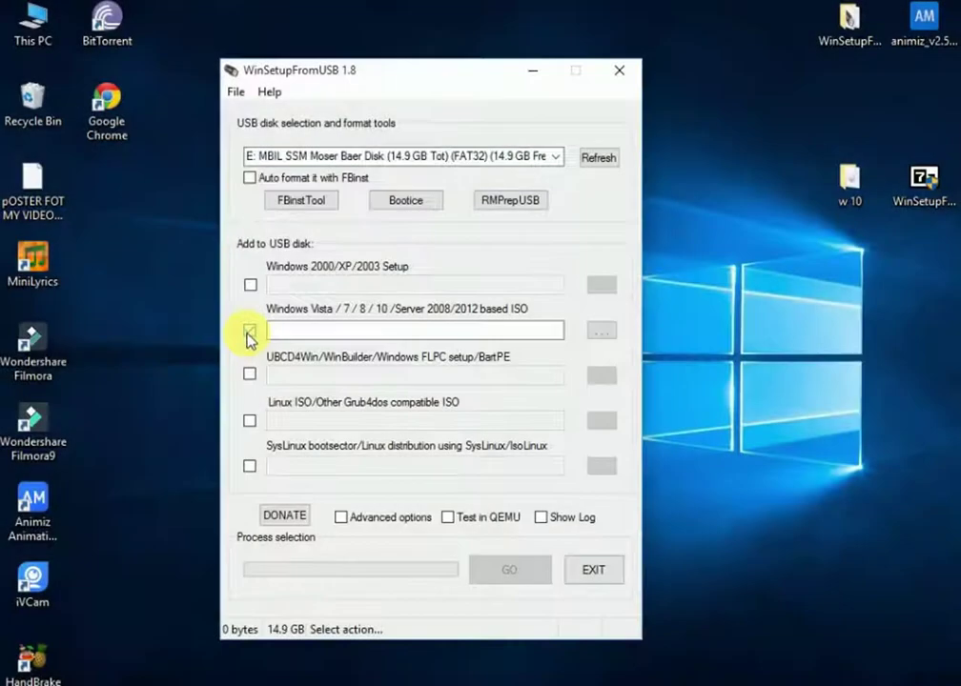
Enable the Windows Vista/7/8/10/Server source and choose Windows 10.iso from the desktop's w 10 folder
left_click(250, 336)
left_click(599, 334)
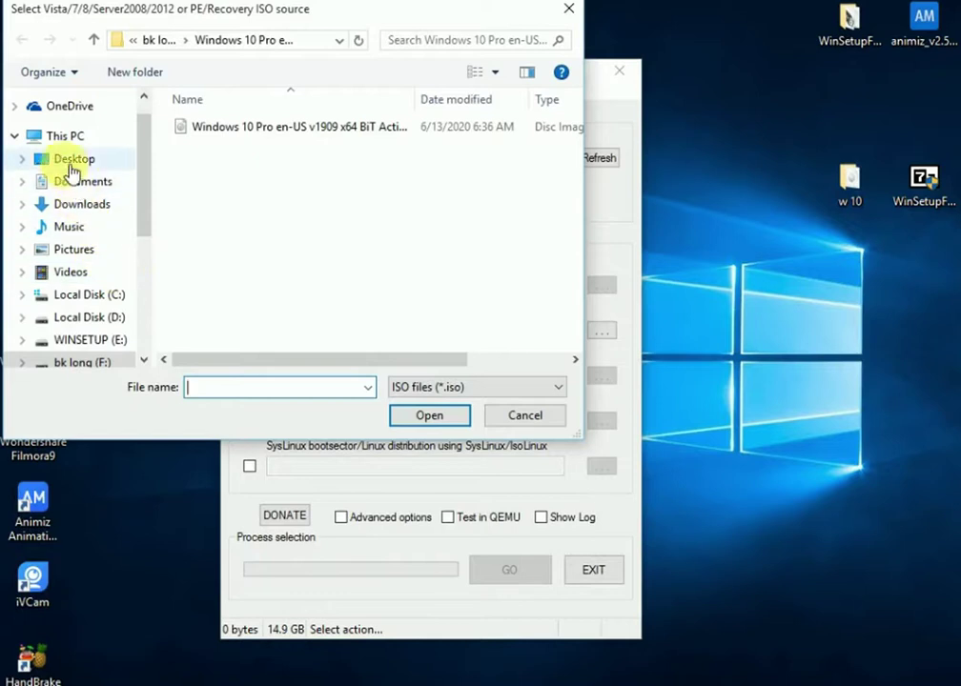
left_click(72, 162)
left_click(210, 133)
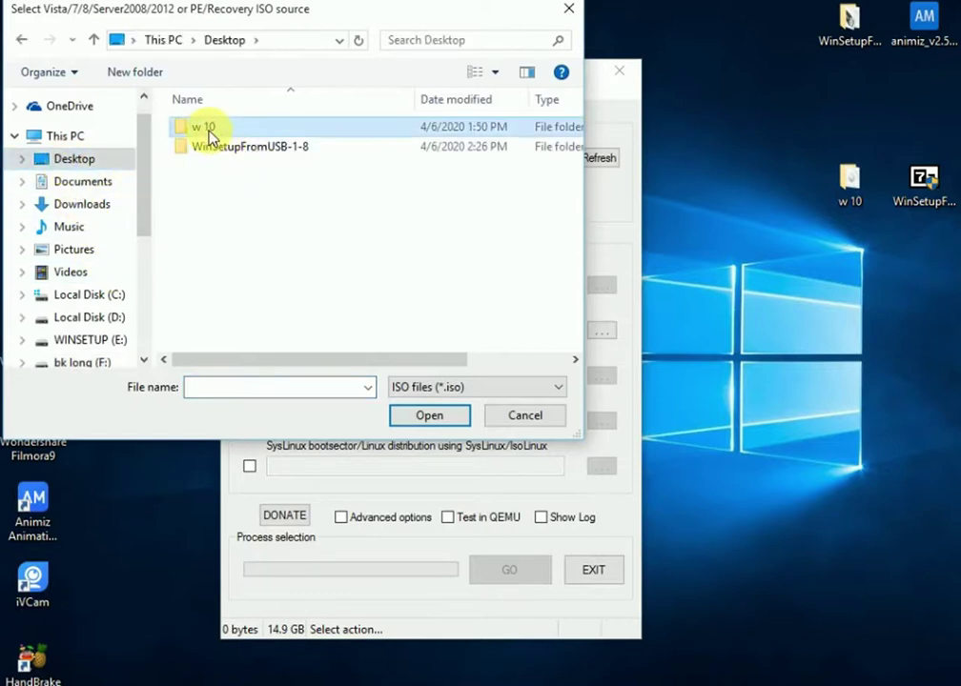
double_click(210, 136)
double_click(241, 134)
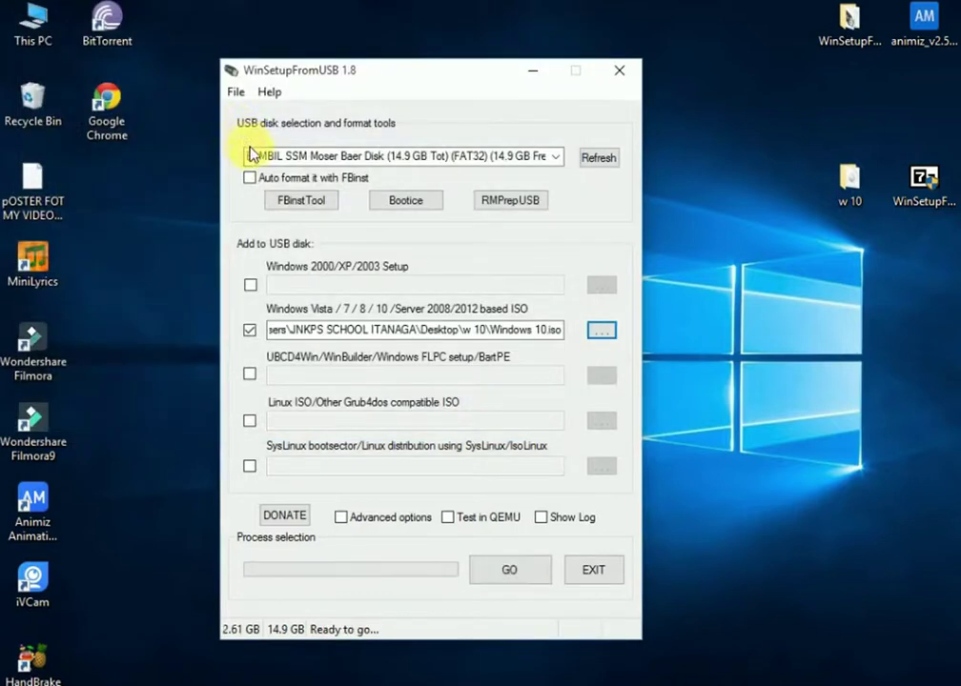
Show the advanced options and enable custom menu names for the Vista/7/8/Server source
left_click(351, 518)
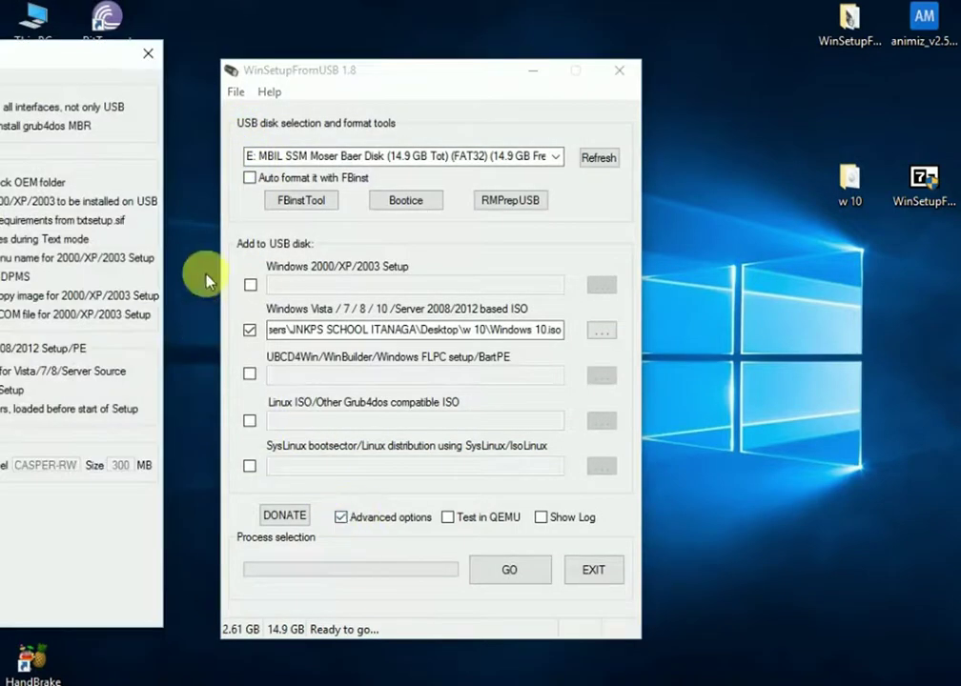
left_click_drag(286, 69, 465, 67)
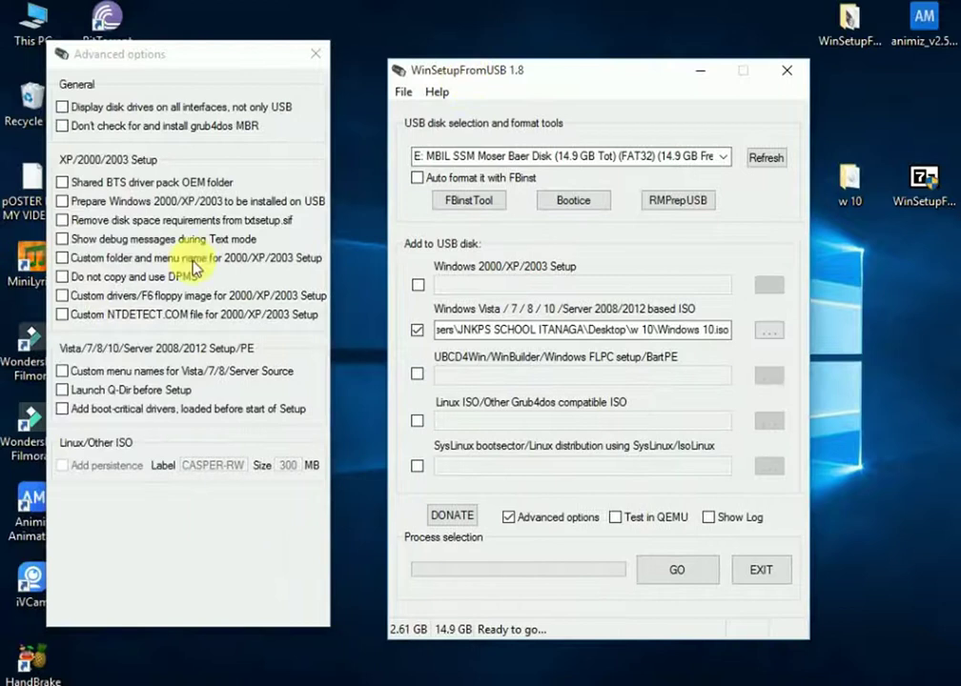
left_click(73, 372)
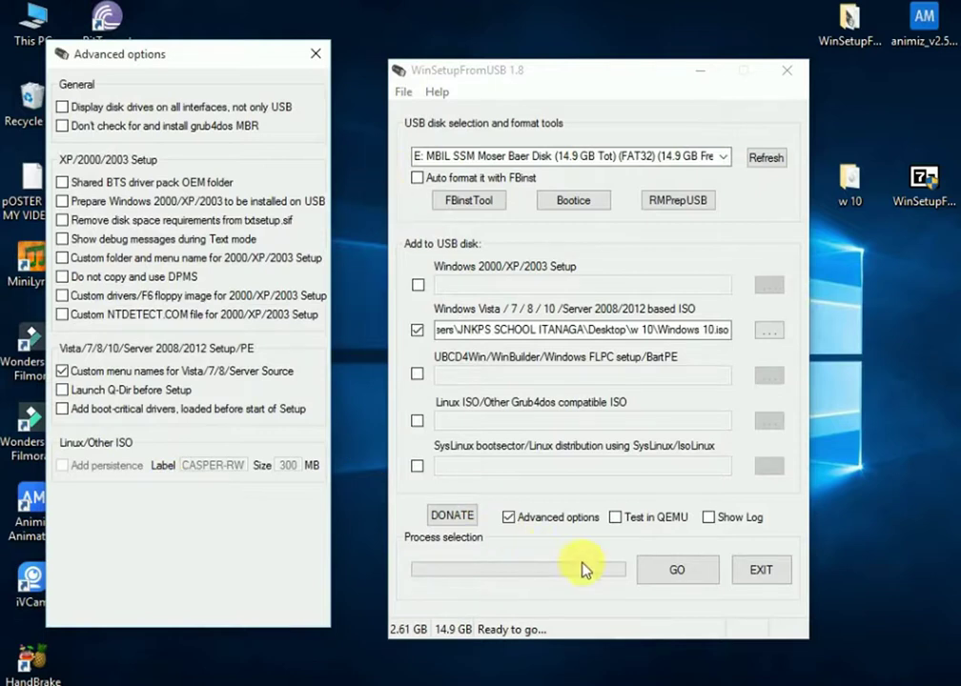
Start the USB creation with WIN1032 as the setup folder name and WIN1032BITS as the boot menu name
left_click(674, 572)
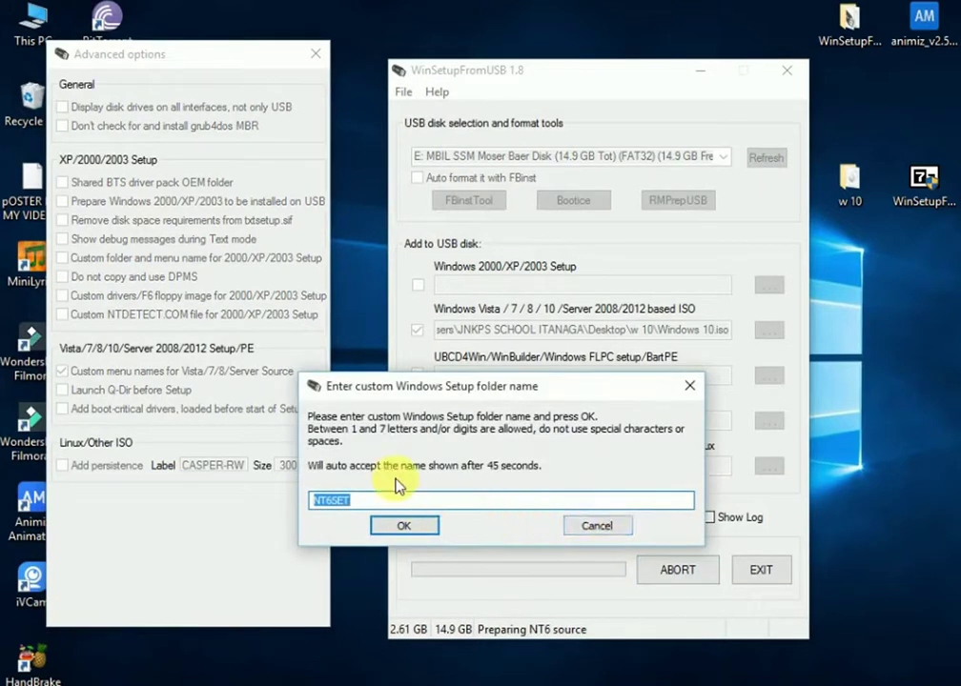
type("WIN")
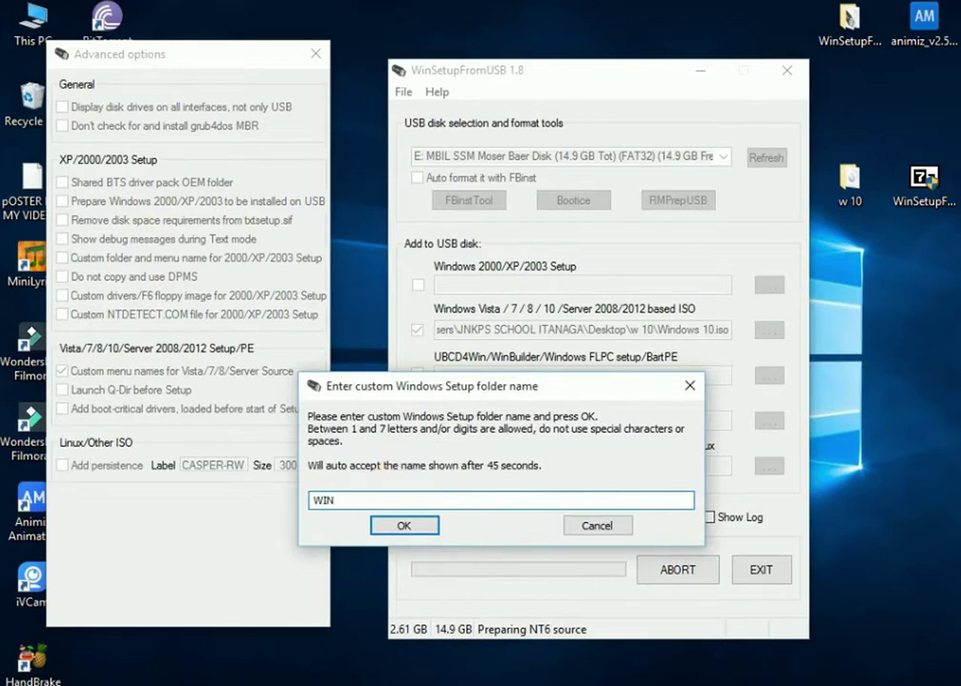
type("032")
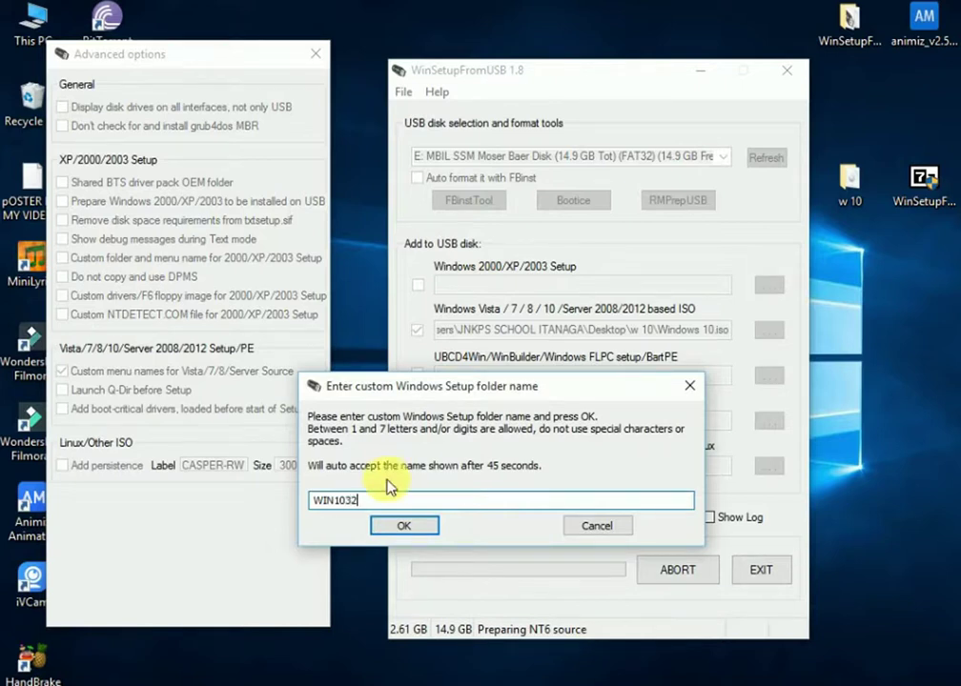
left_click(403, 525)
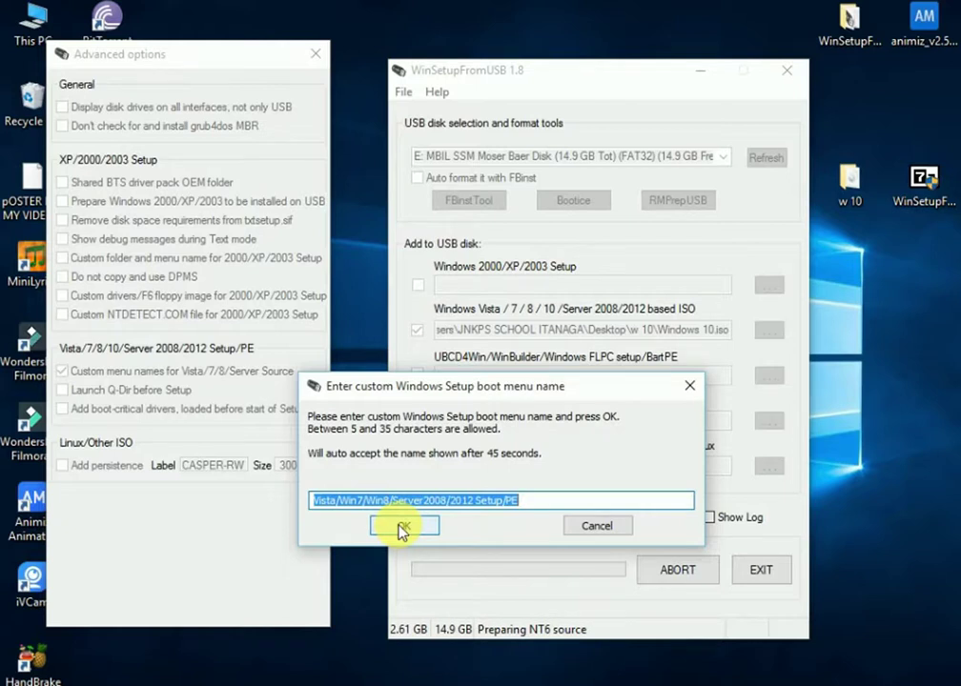
type("WIN")
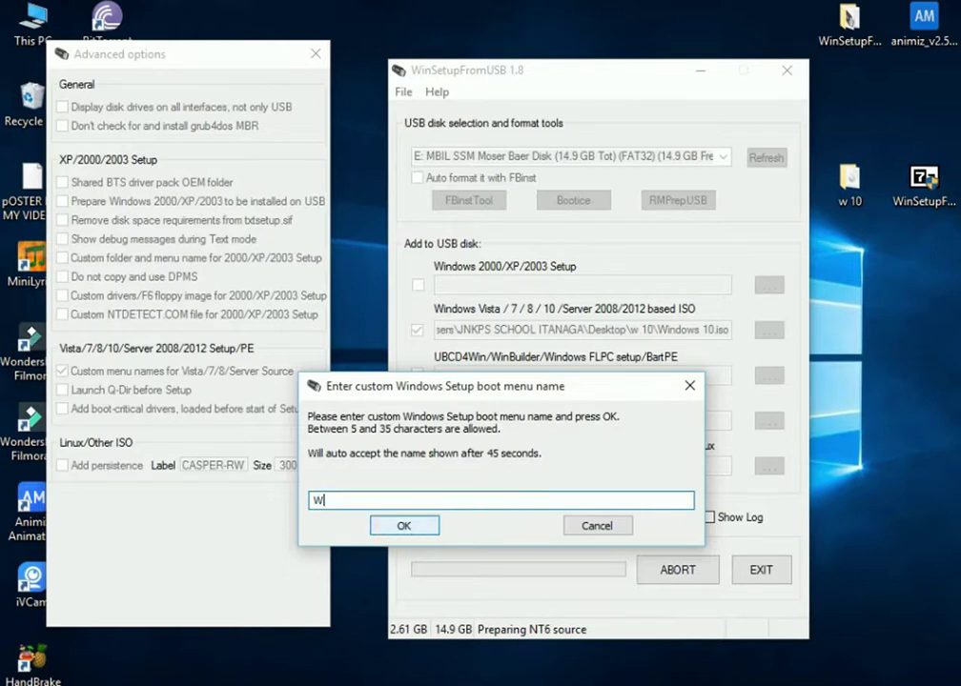
type("1032BITS")
left_click(395, 525)
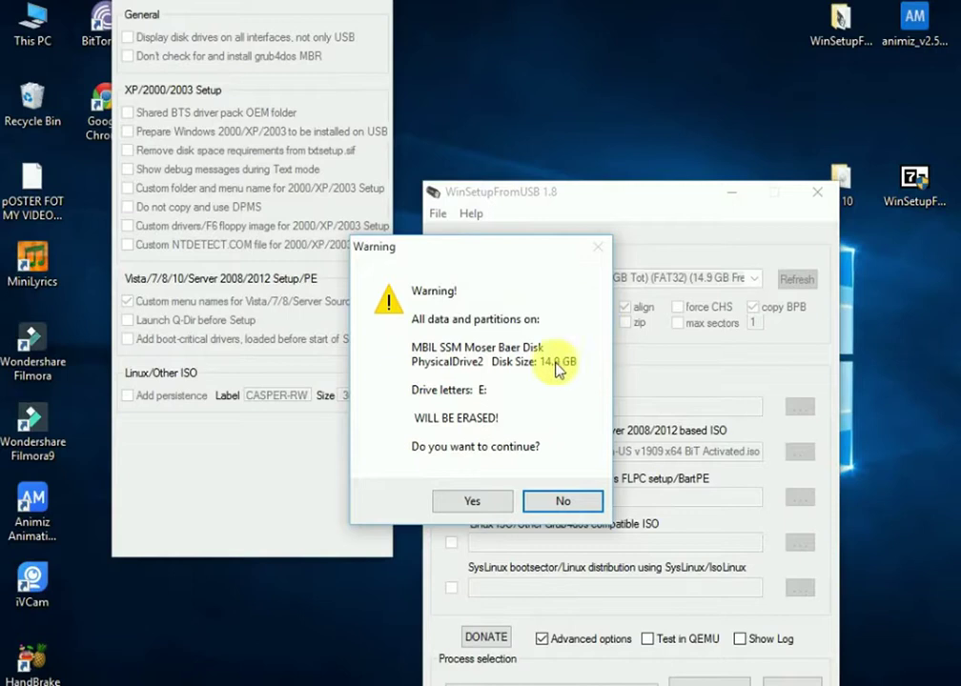
Accept erasing and reformatting the E: USB disk, let the job complete, and dismiss the completion notice
left_click(472, 505)
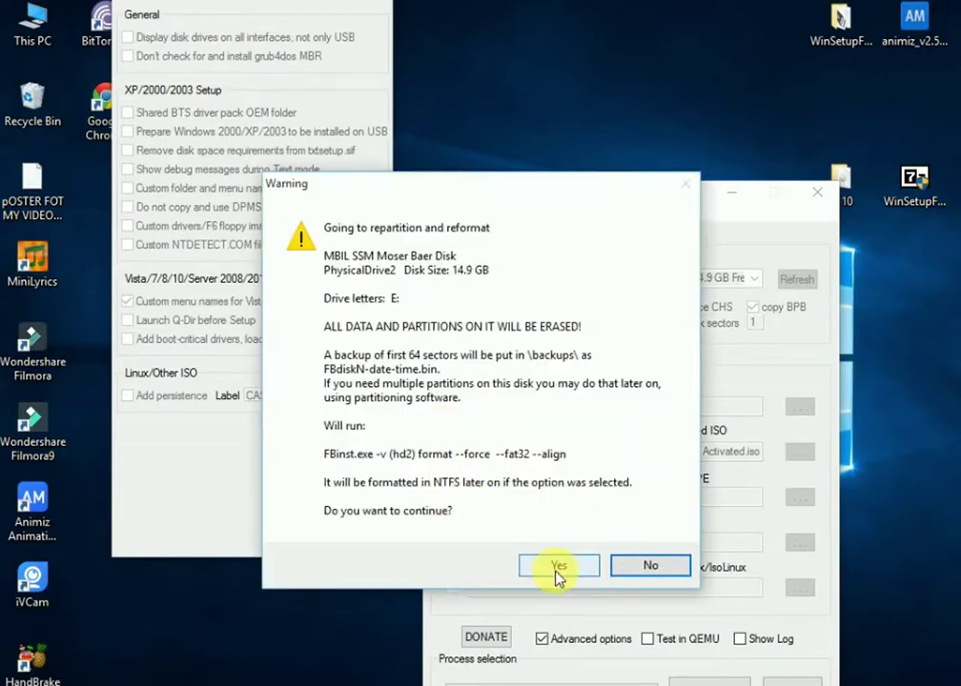
left_click(551, 572)
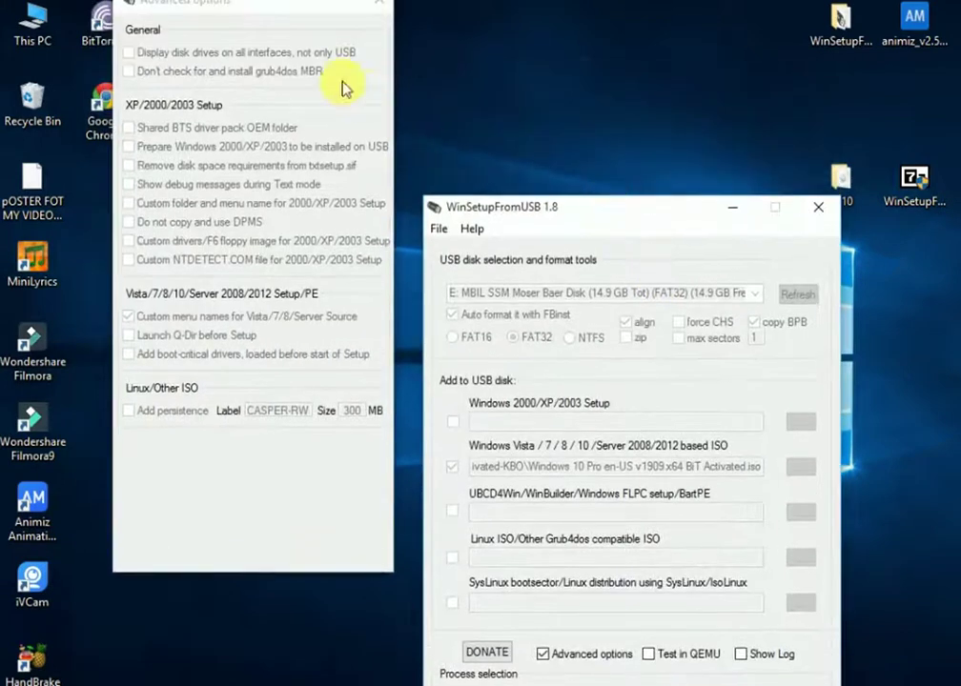
left_click_drag(250, 9, 225, 209)
left_click_drag(574, 213, 567, 64)
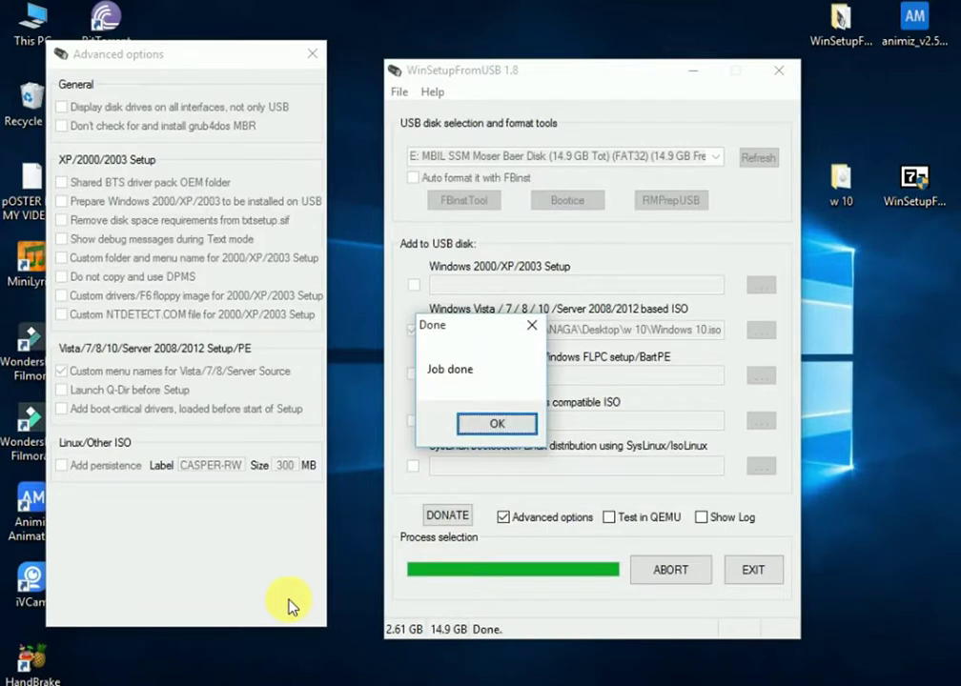
left_click(496, 427)
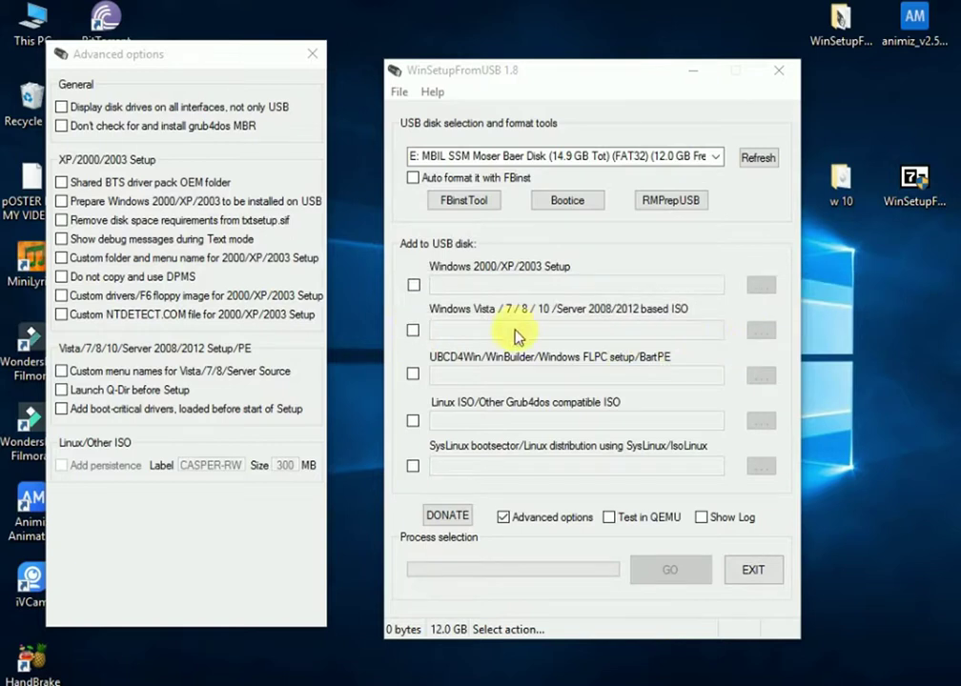
Enable the Windows Vista/7/8/10/Server source and choose the Windows 10 Pro en-US v1909 x64 ISO from its folder on drive F:
left_click(413, 331)
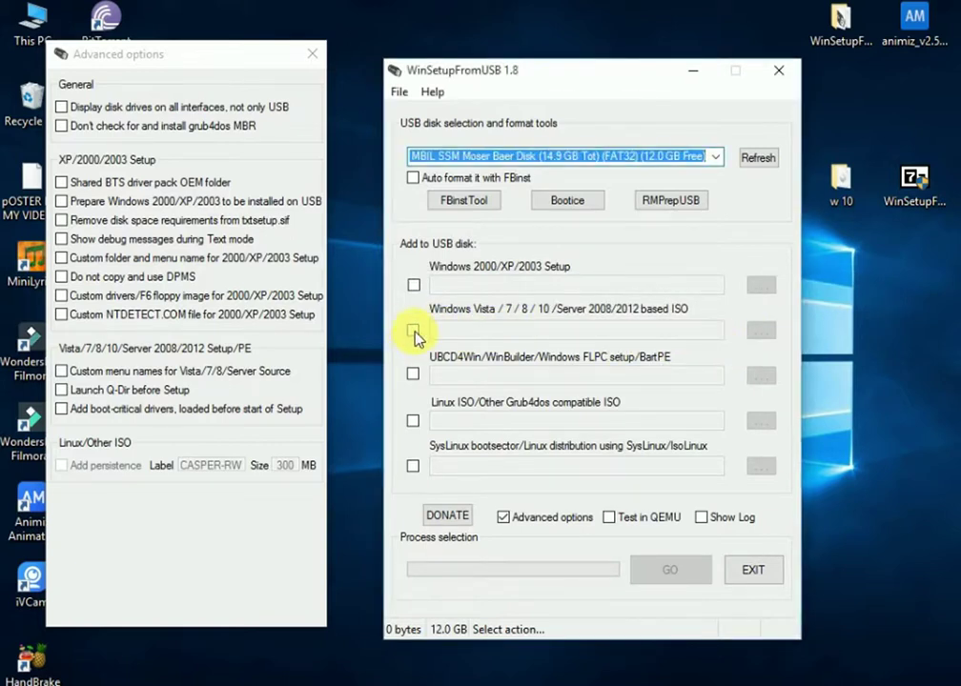
left_click(413, 332)
left_click(758, 331)
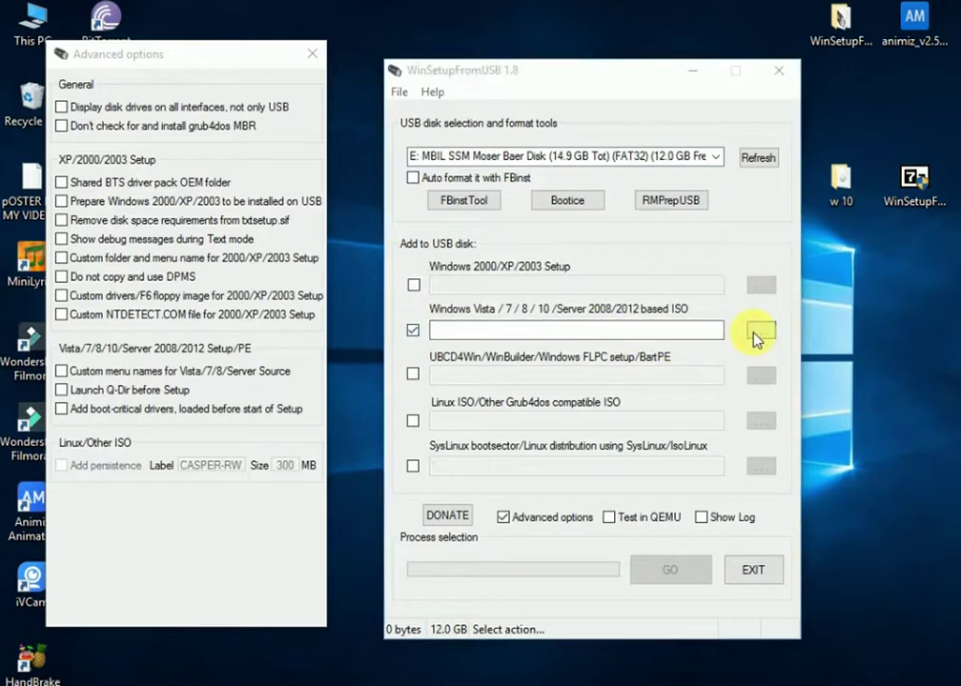
left_click(92, 40)
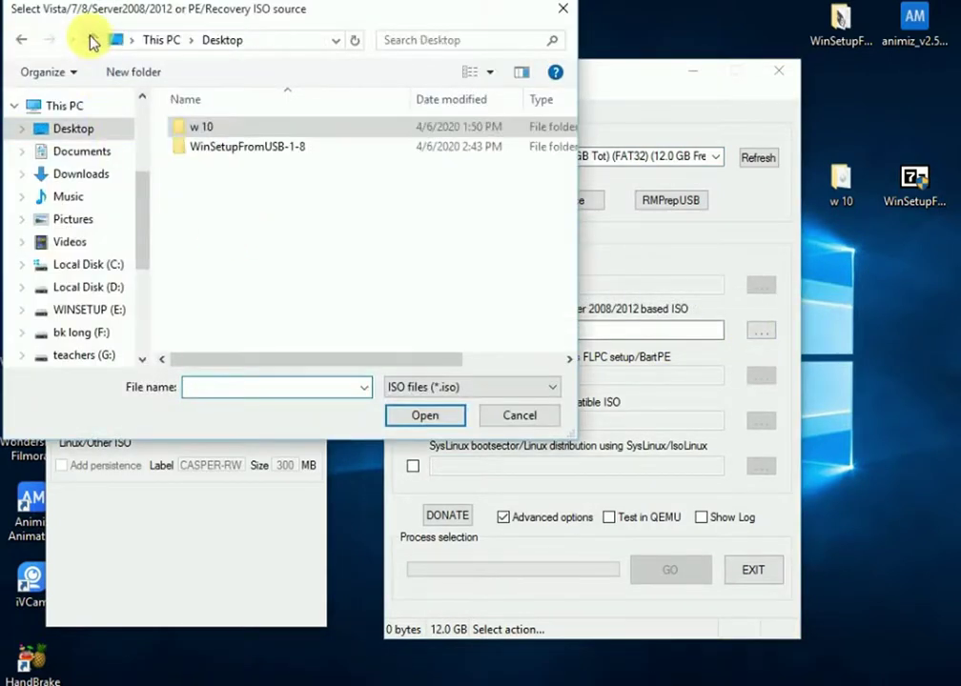
left_click_drag(139, 240, 148, 303)
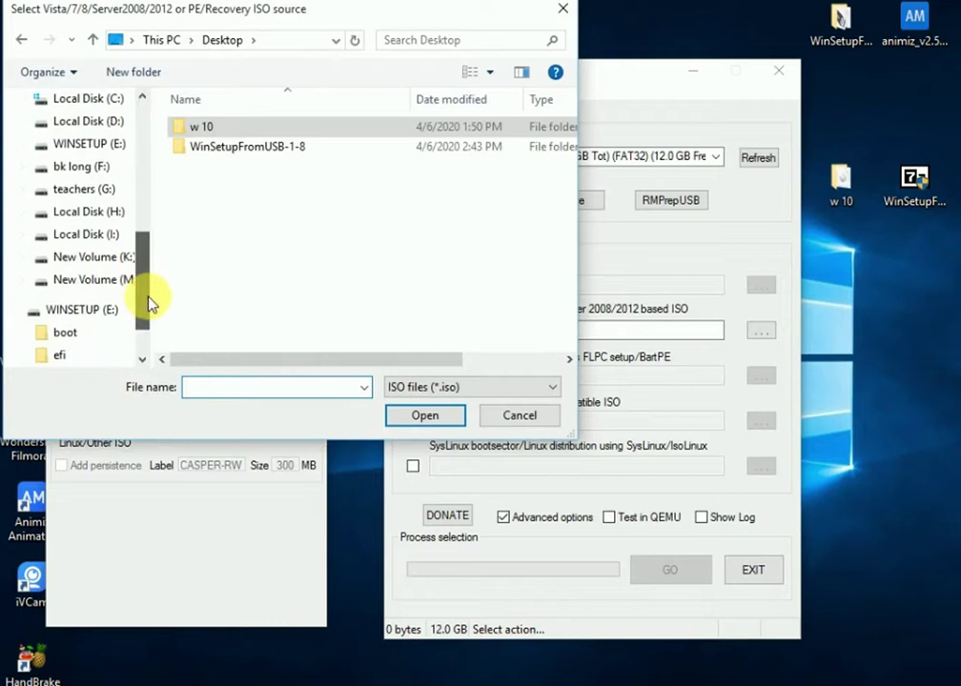
left_click(85, 168)
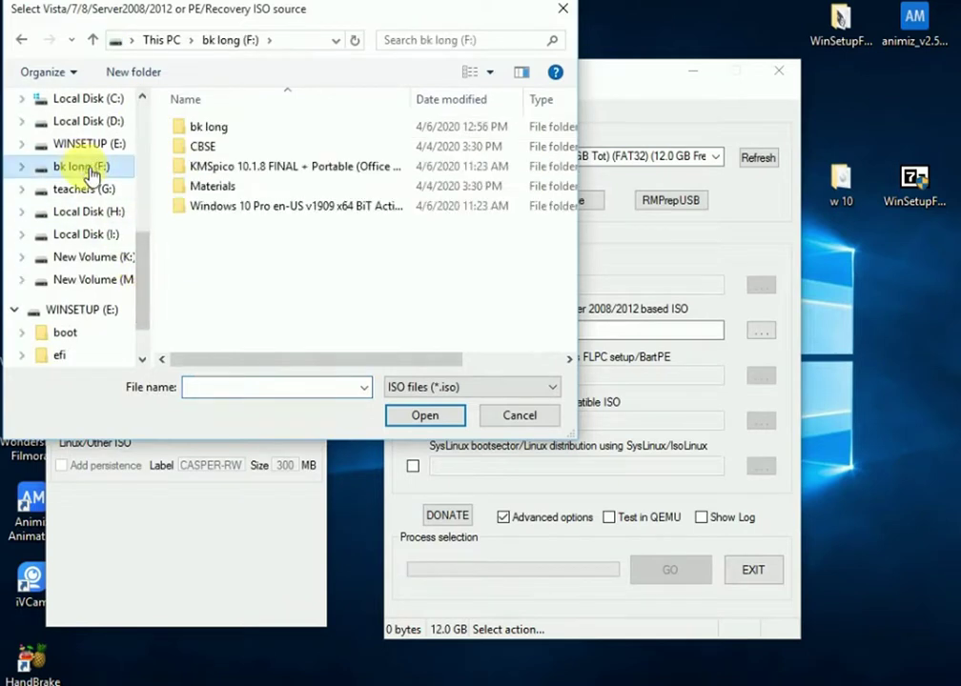
double_click(325, 212)
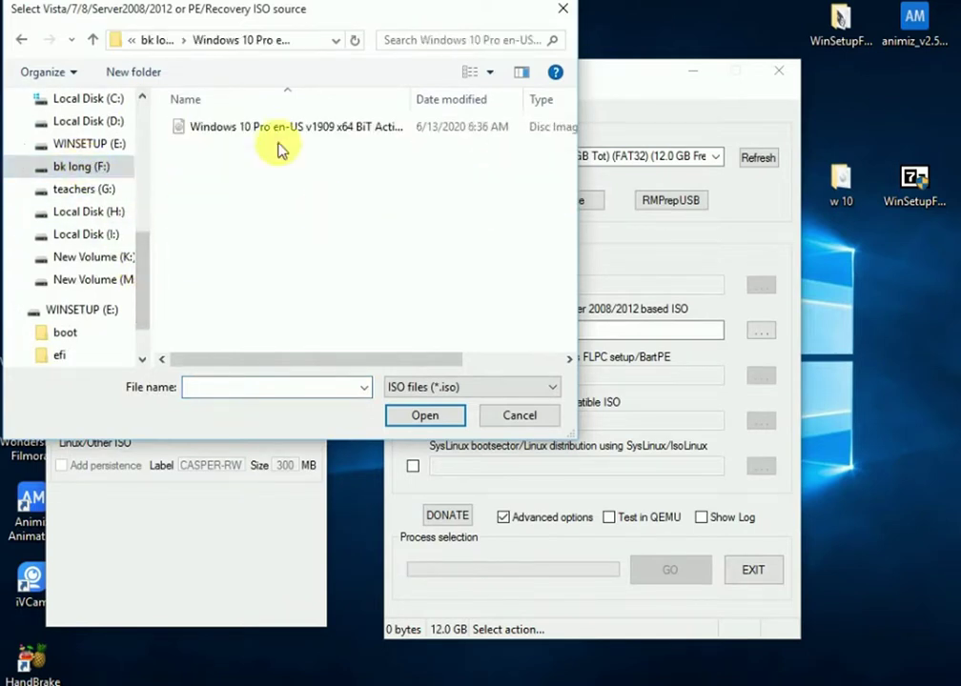
double_click(311, 125)
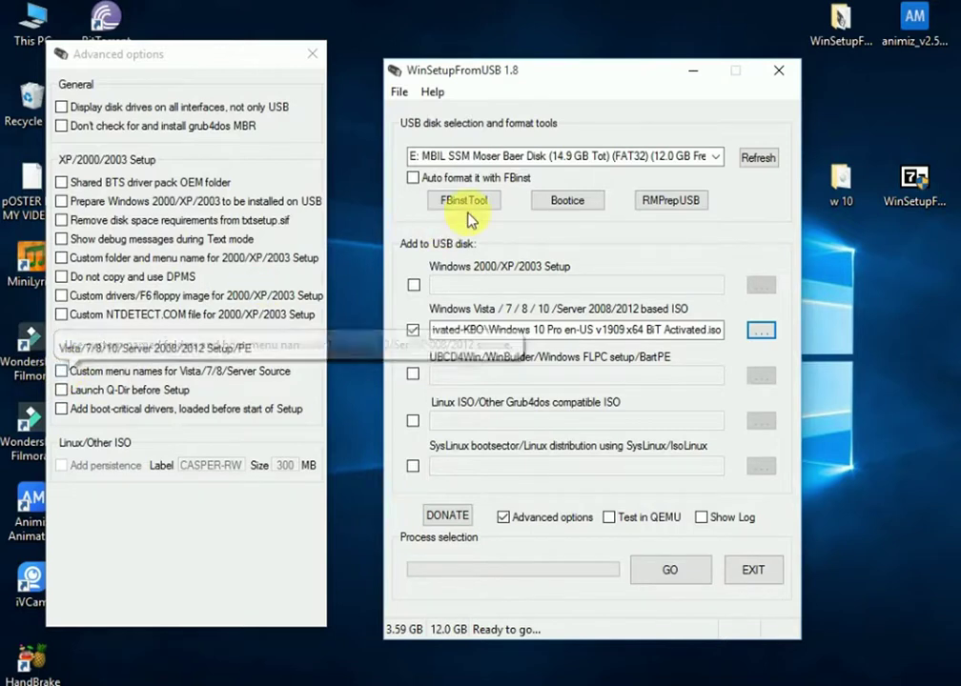
Enable custom menu names for the Vista/7/8/Server source and start the job with WIN1064 as the setup folder name
left_click(64, 378)
left_click(63, 371)
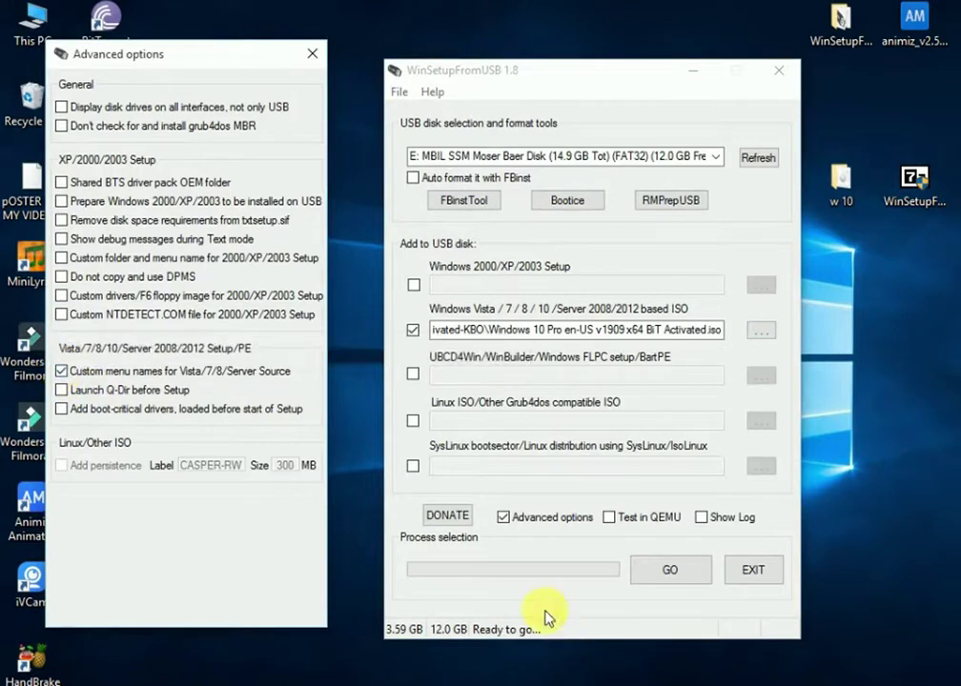
left_click(667, 576)
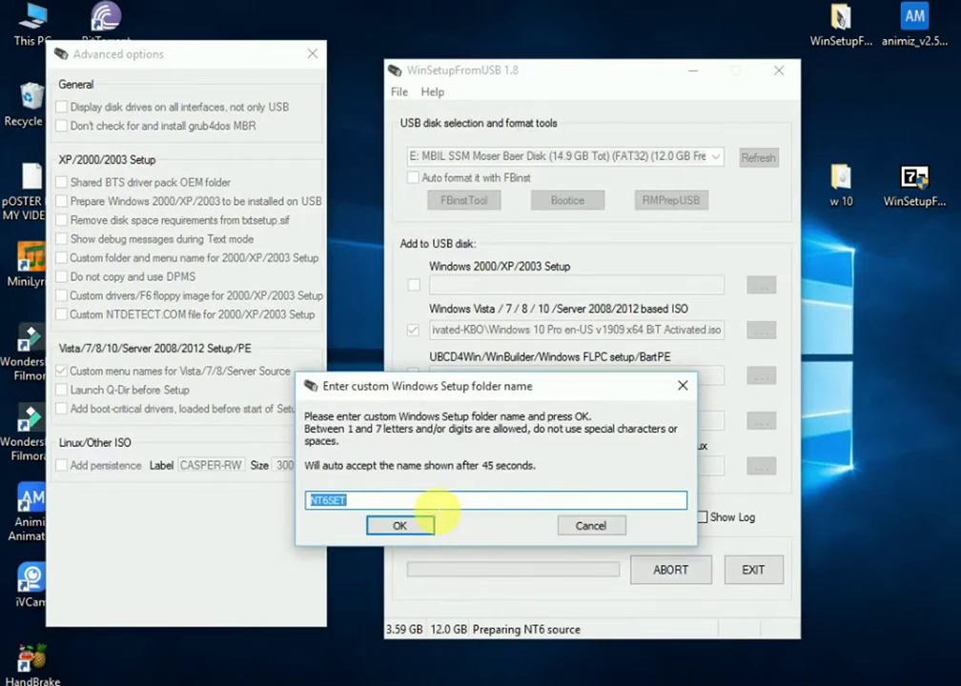
type("WIN")
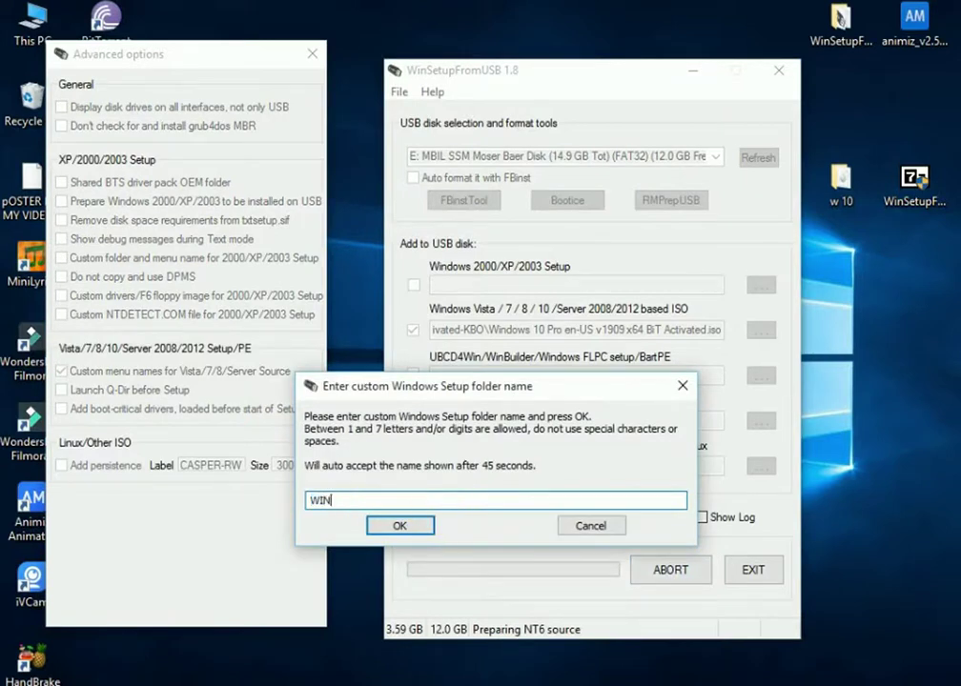
type("10")
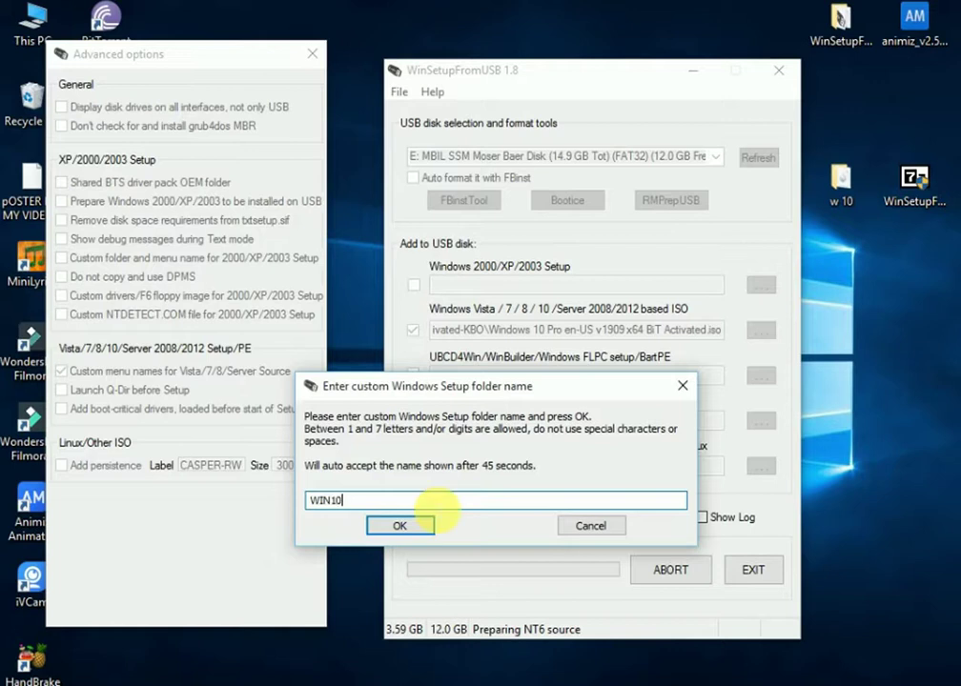
type("64")
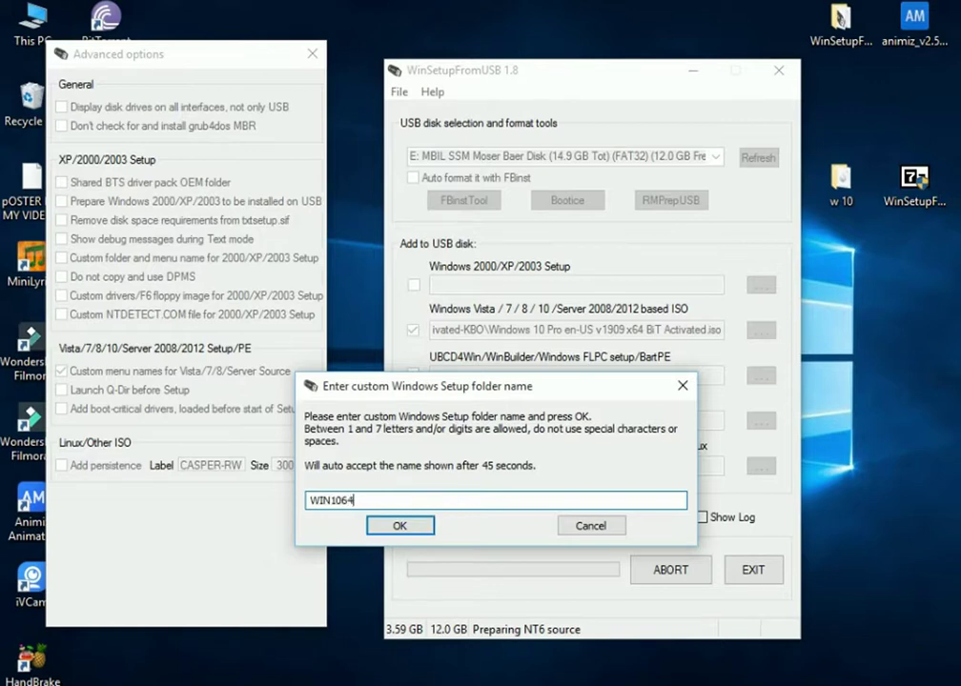
left_click(389, 527)
left_click(335, 501)
left_click(398, 526)
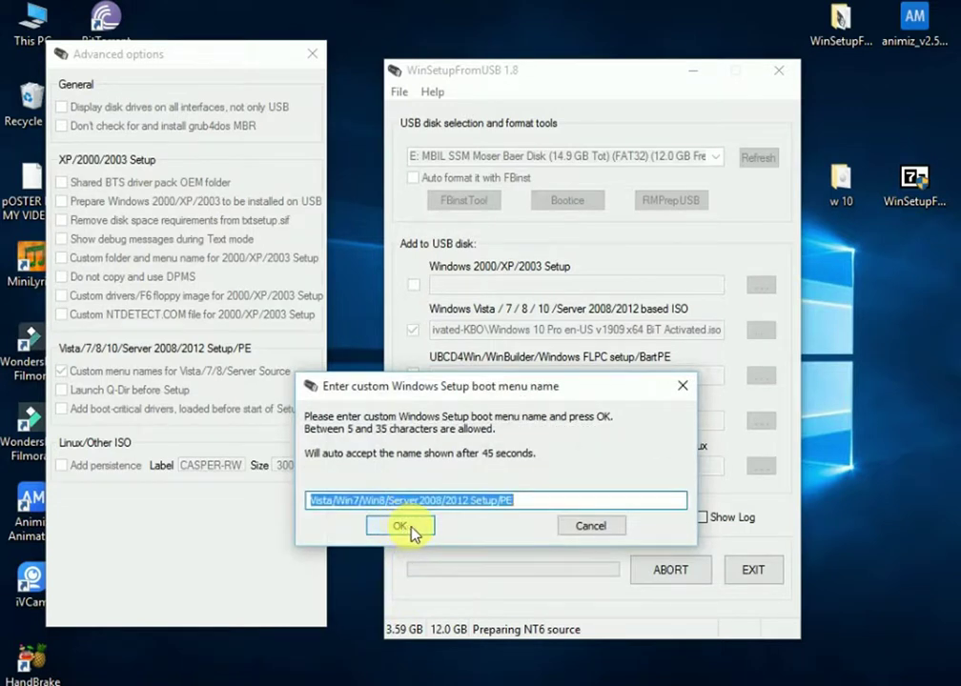
Set the boot menu name to WIN1064BITS, let the job complete, and dismiss the completion notice
type("WI")
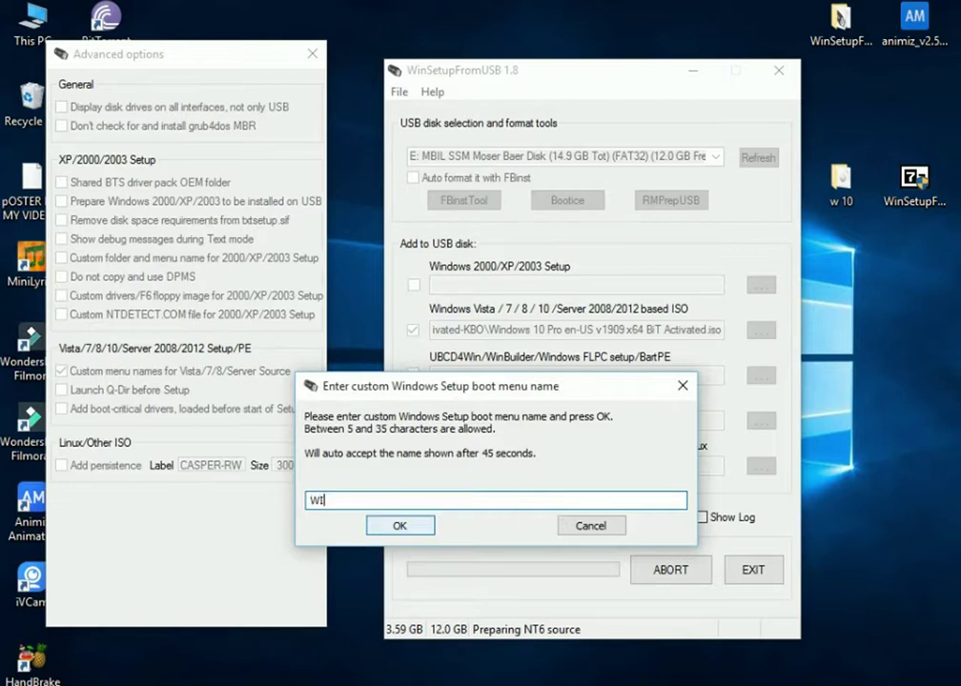
type("N1064BITS")
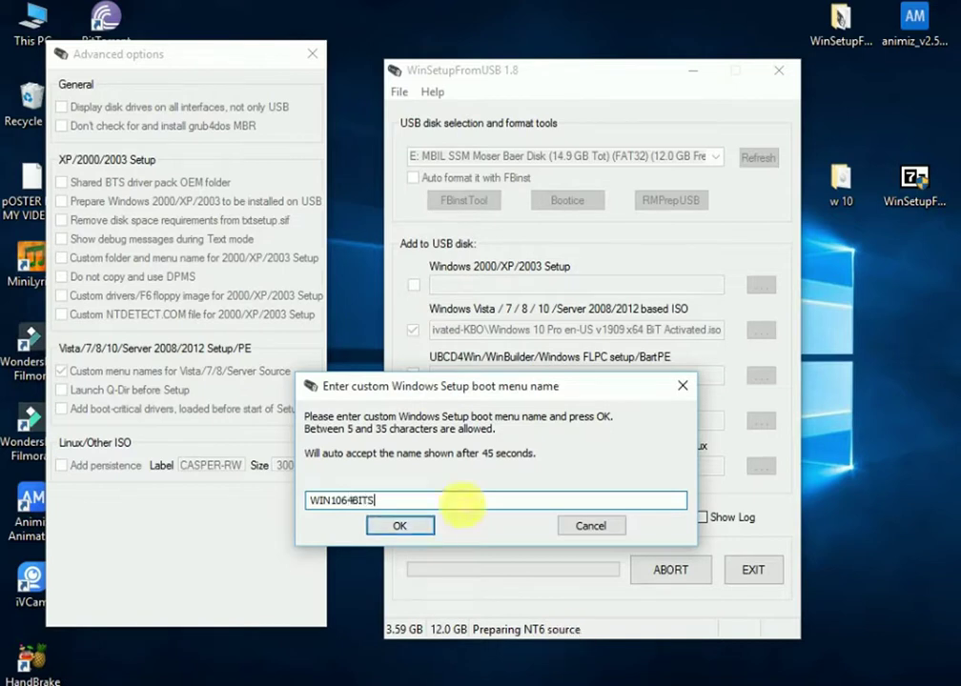
left_click(401, 526)
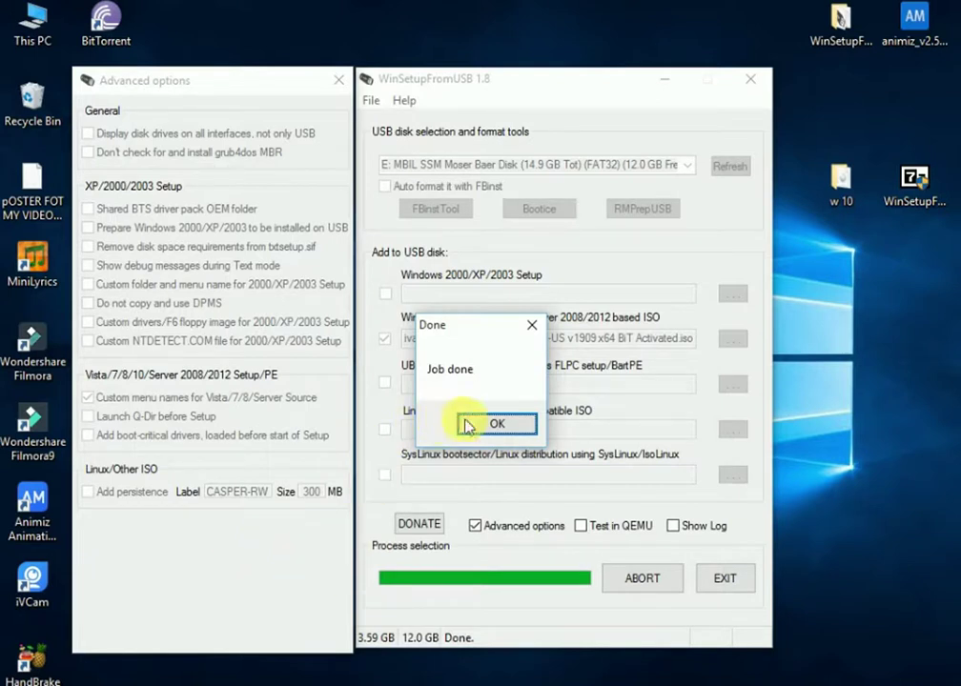
left_click(496, 426)
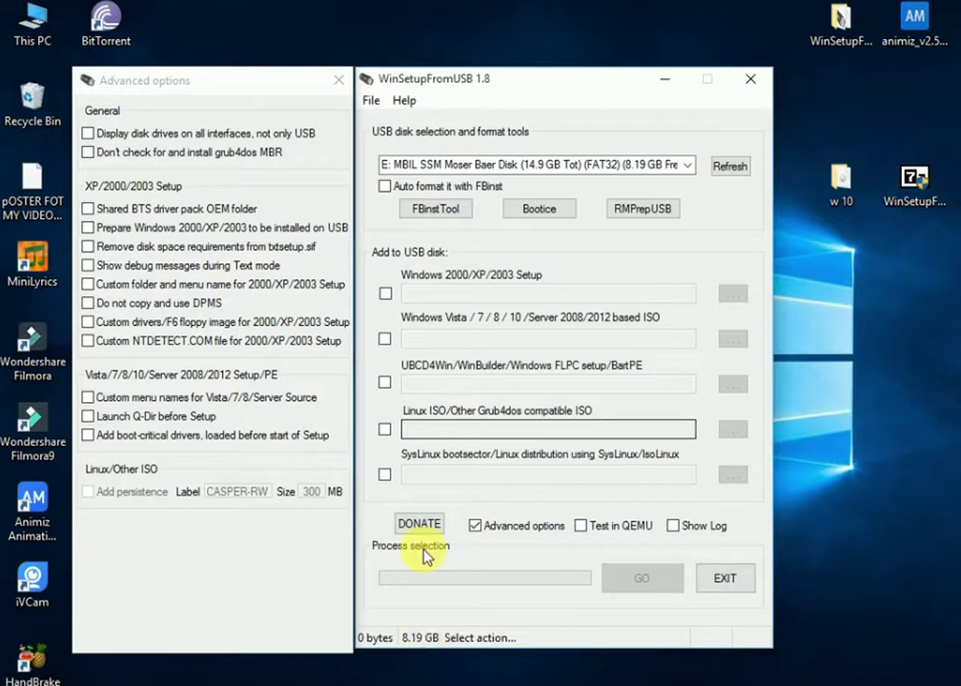
Enable the Linux ISO source, choose ubuntu-mate-18.04-desktop-i386.iso from the Linux folder in I:\Software, and accept the proposed boot menu name
left_click(396, 432)
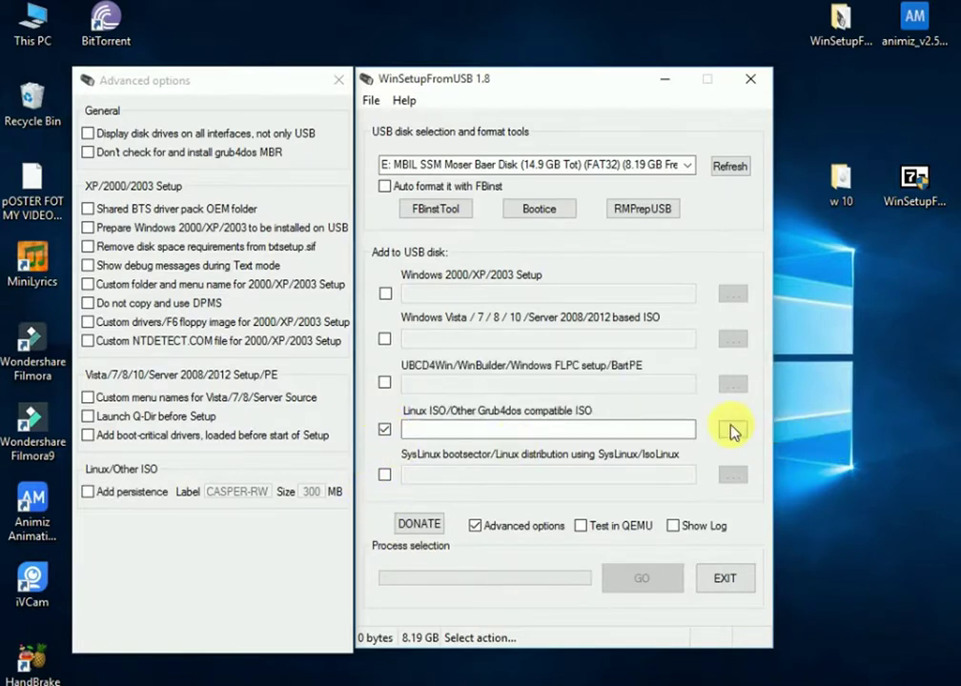
left_click(731, 430)
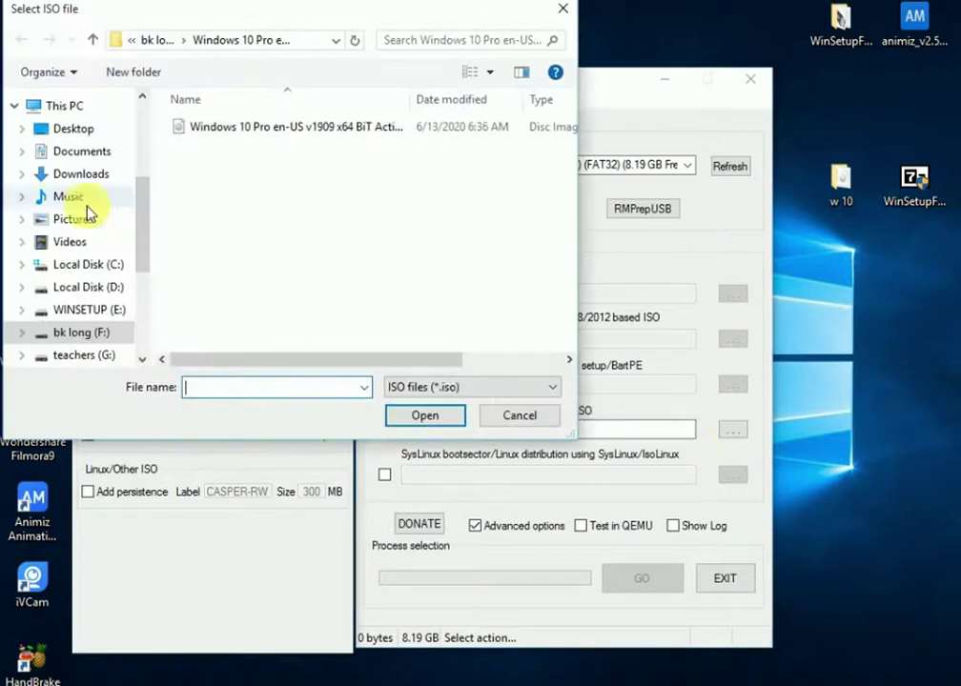
left_click_drag(141, 249, 147, 286)
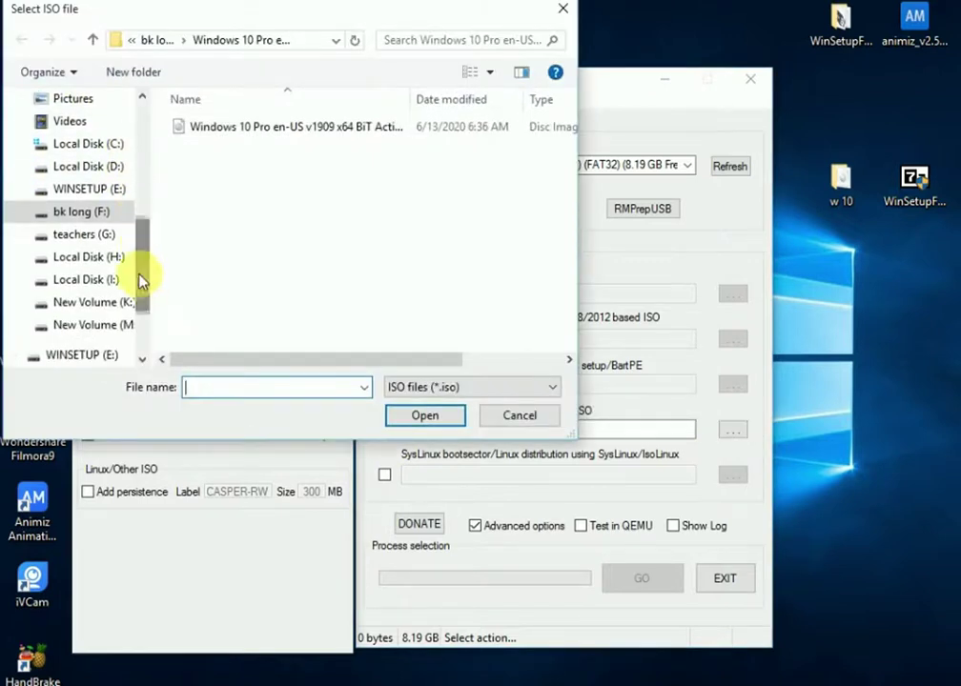
left_click(109, 281)
scroll(252, 310, "down", 1)
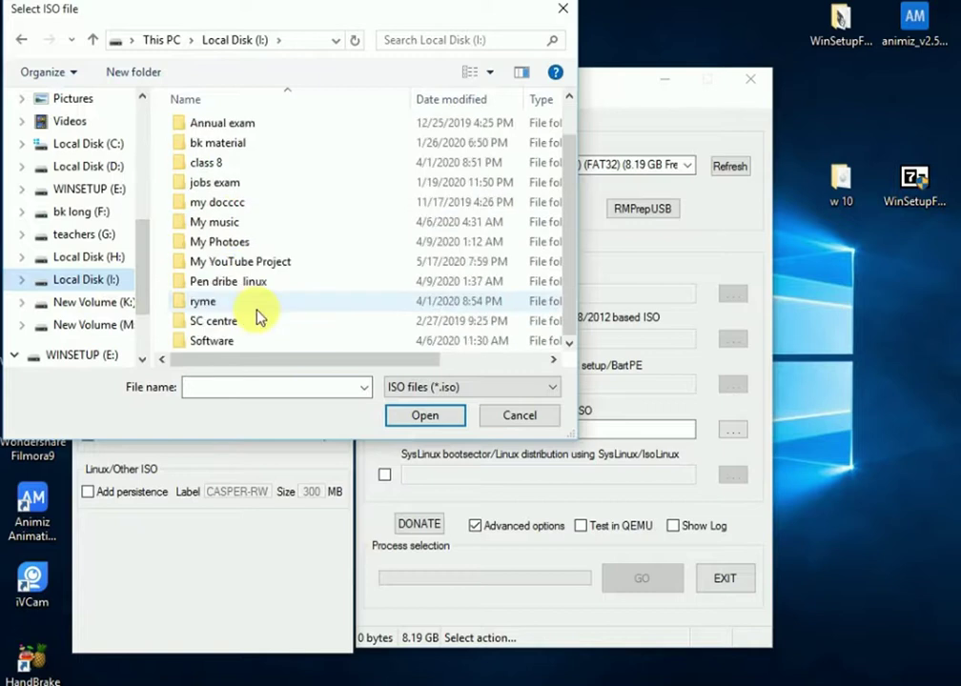
double_click(246, 340)
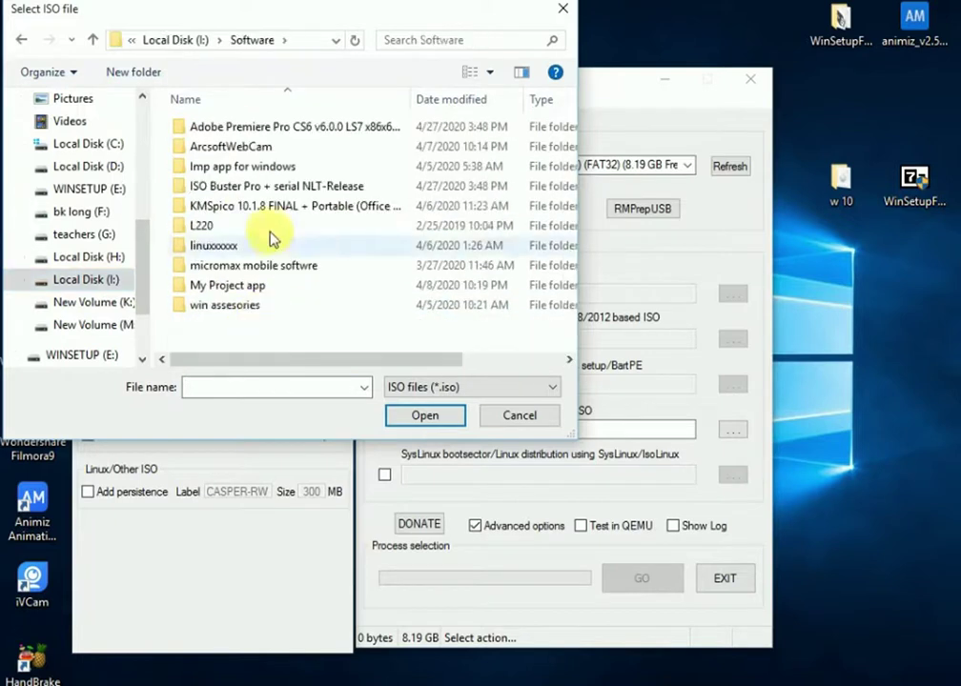
double_click(237, 246)
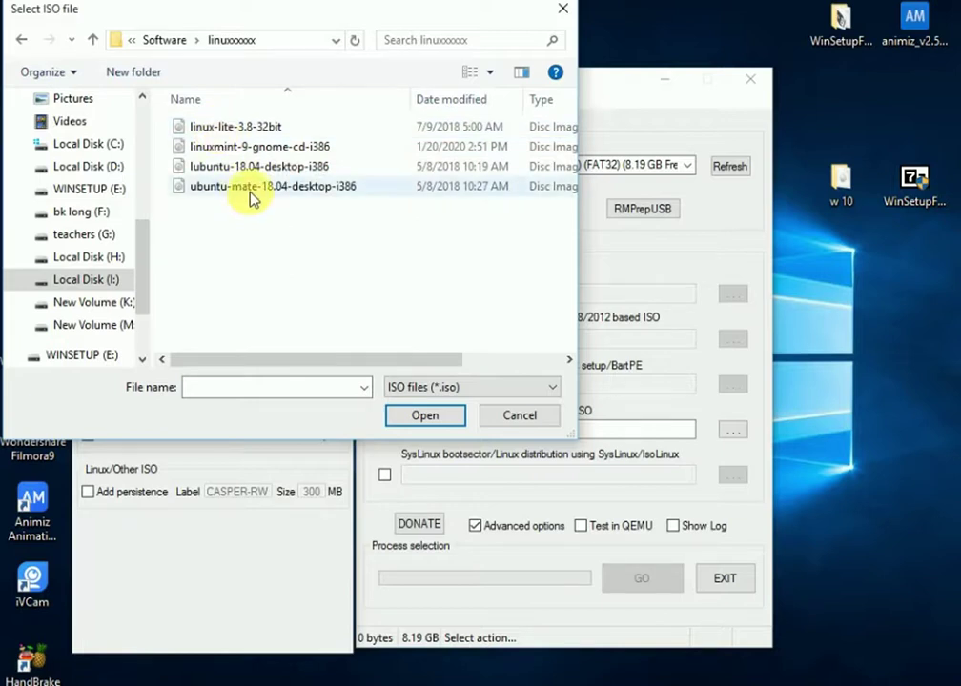
left_click(246, 195)
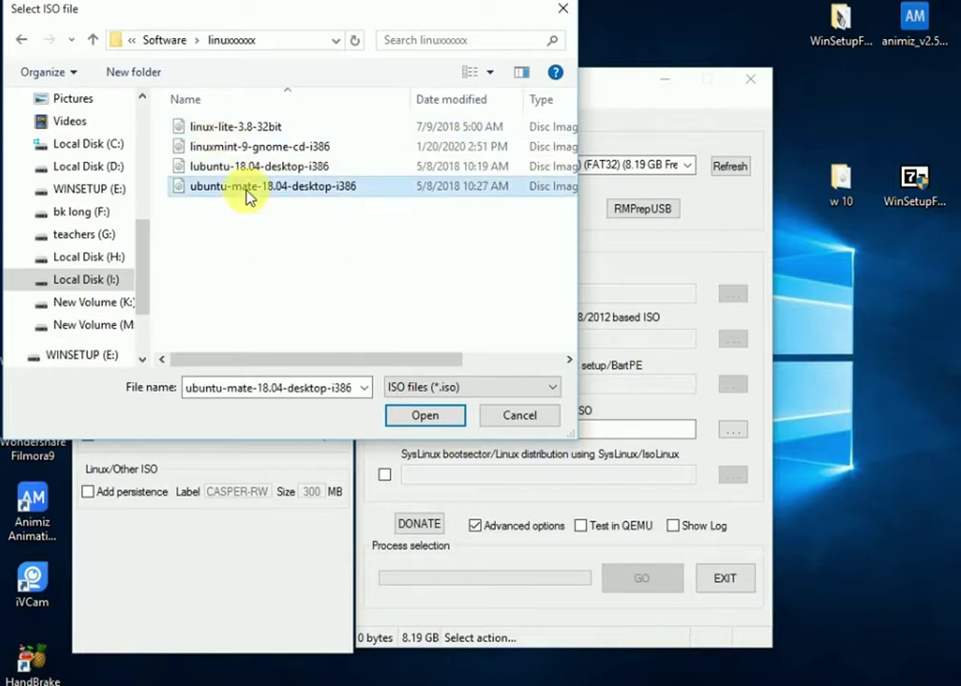
left_click(420, 416)
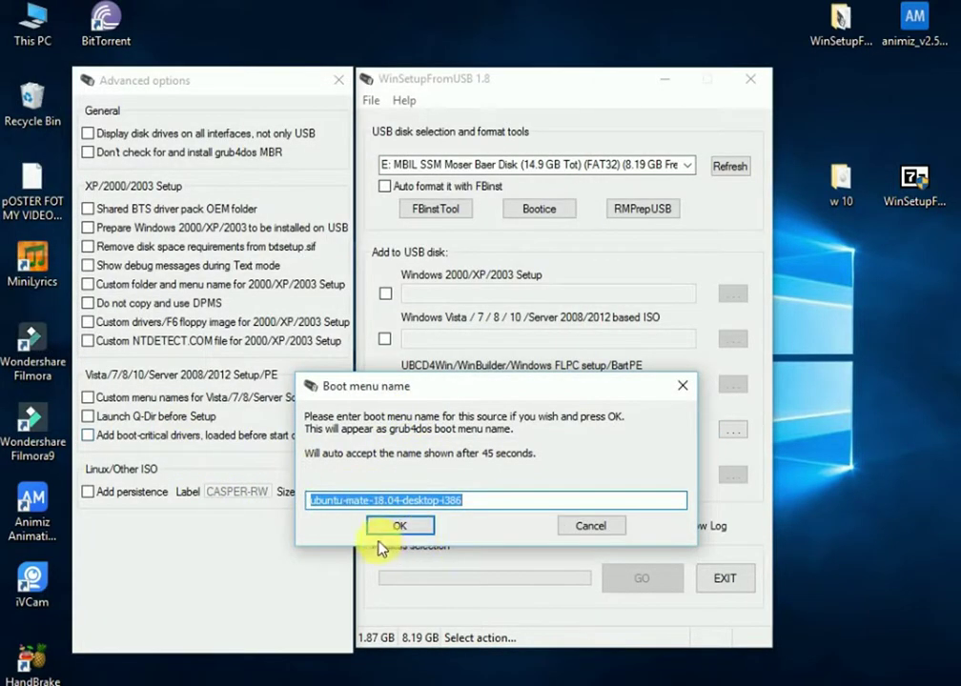
left_click(403, 525)
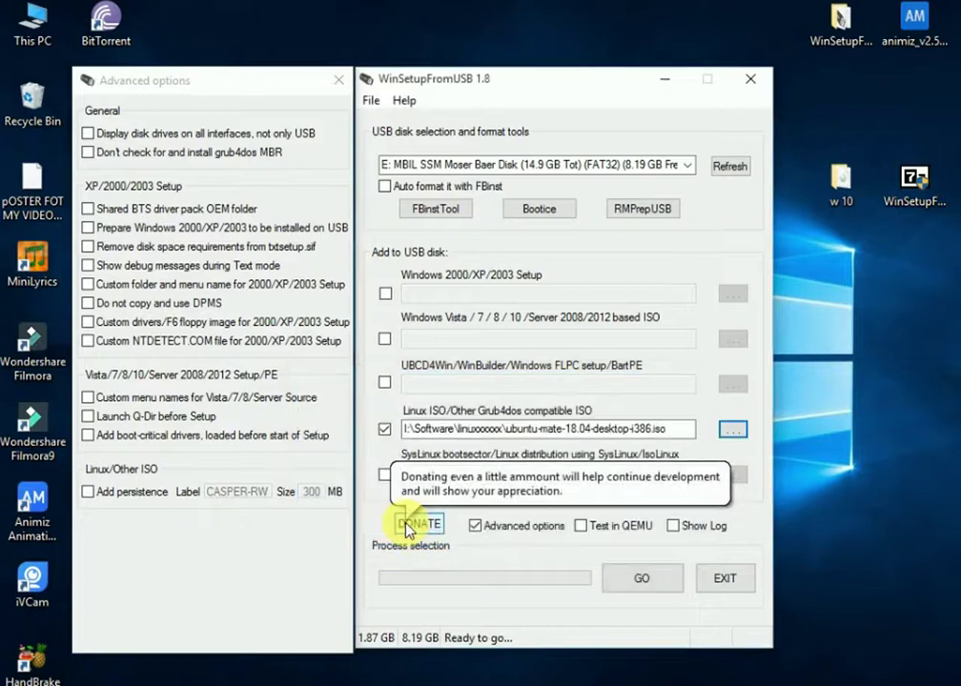
Enable custom menu names, write the Ubuntu MATE ISO to the USB disk, and dismiss the completion notice
left_click(119, 405)
left_click(119, 401)
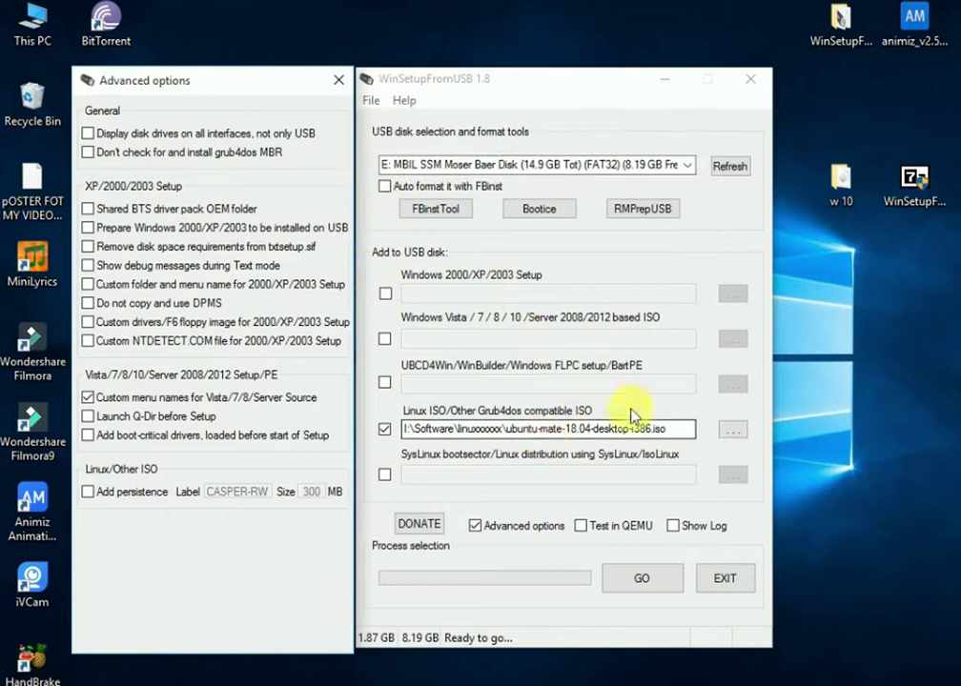
left_click(630, 585)
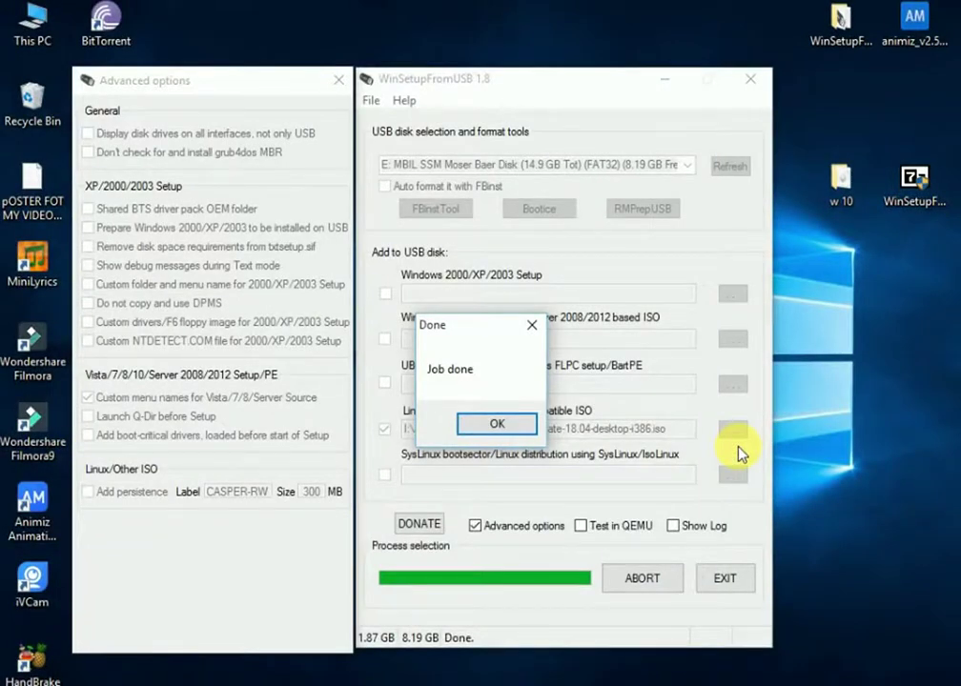
left_click(491, 425)
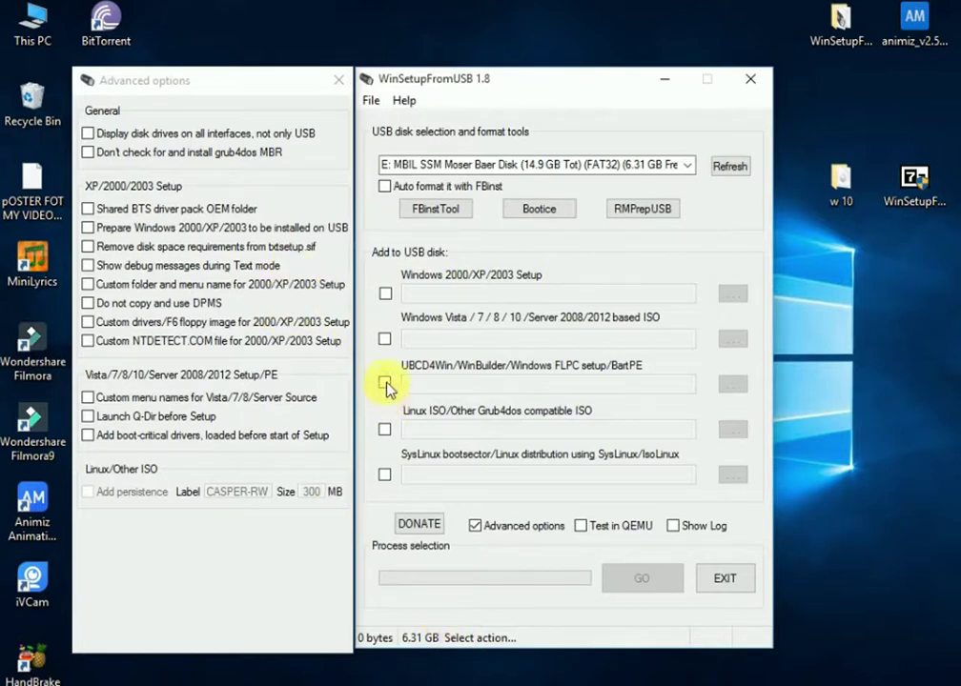
Enable the Linux ISO source again, choose linux-lite-3.8-32bit.iso, and accept the proposed boot menu name
left_click(385, 430)
left_click(741, 431)
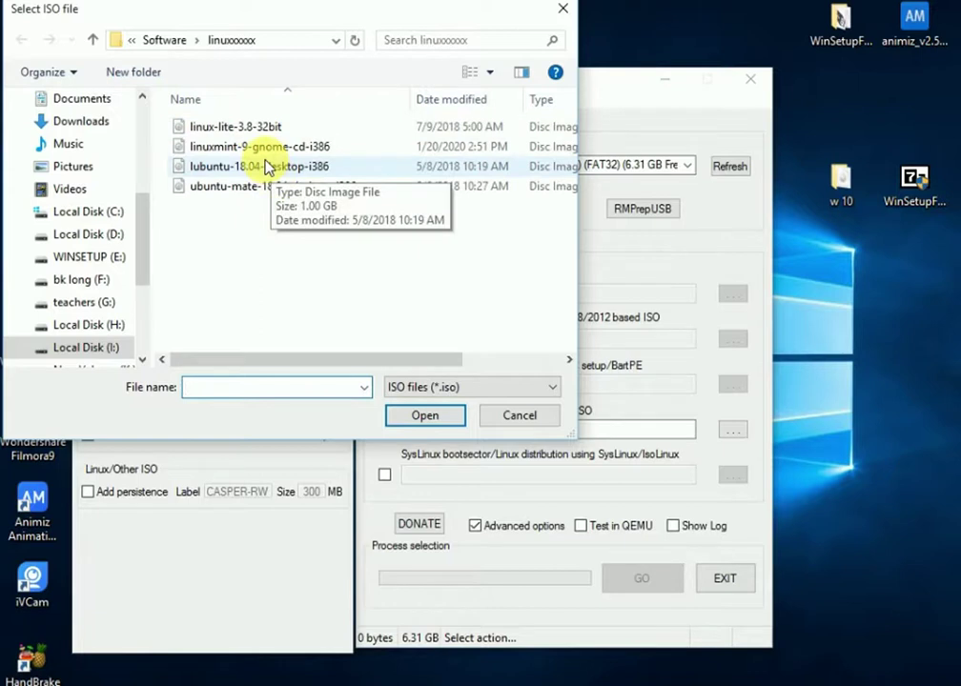
double_click(230, 133)
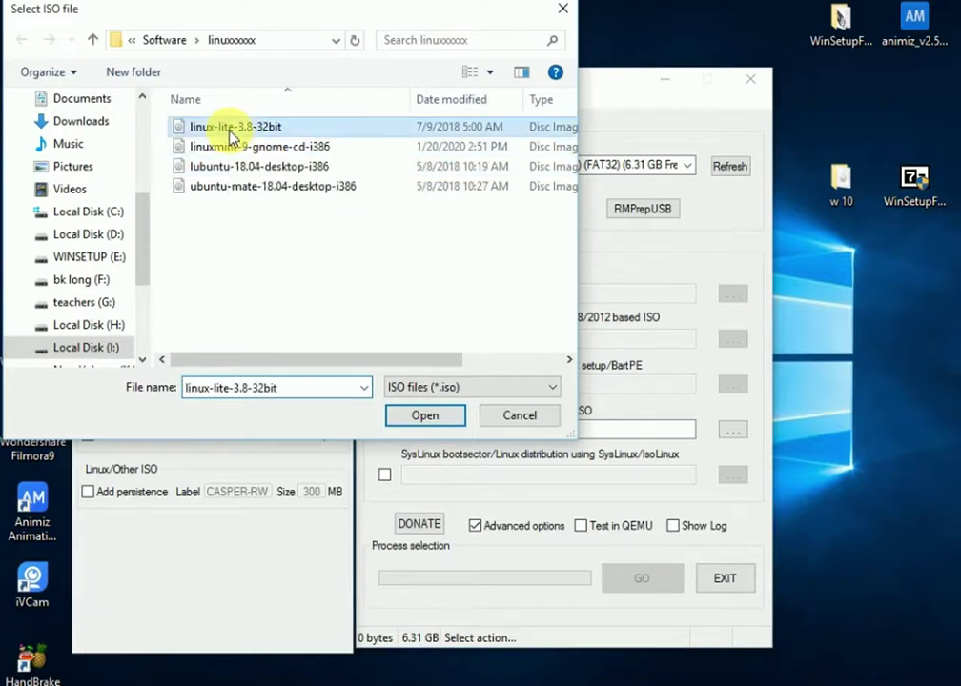
left_click(400, 524)
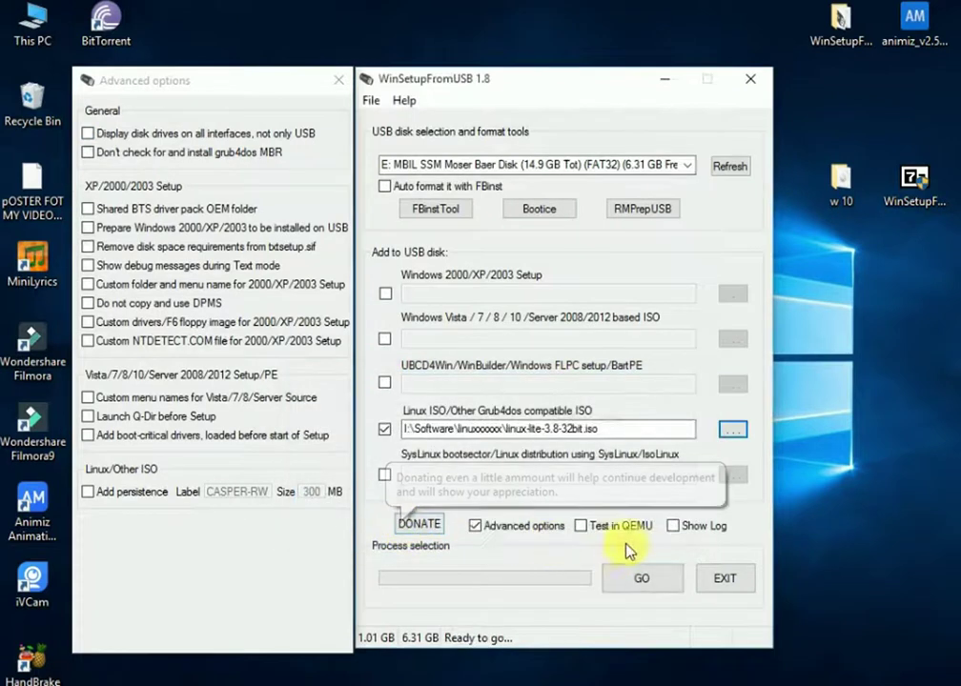
Enable custom menu names, write the Linux Lite ISO to the USB disk, and dismiss the completion notice
left_click(96, 397)
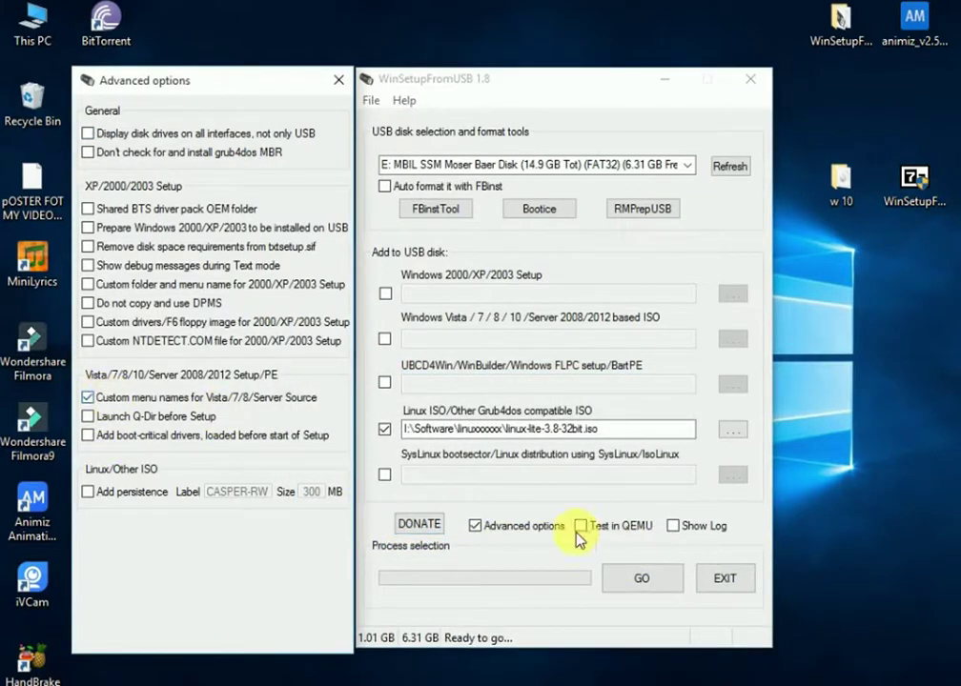
left_click(636, 580)
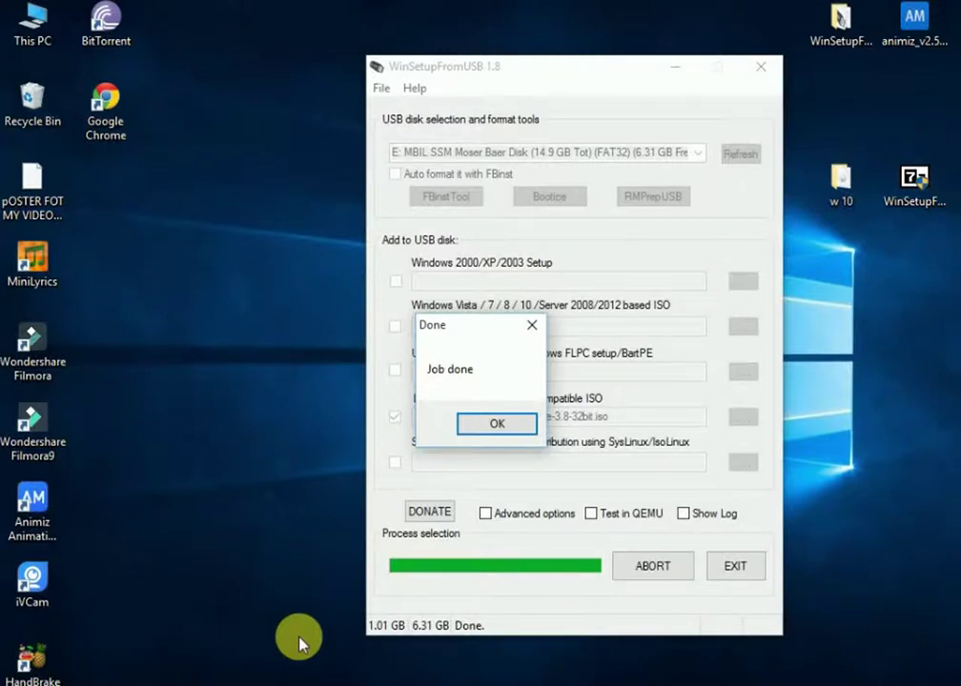
left_click(484, 427)
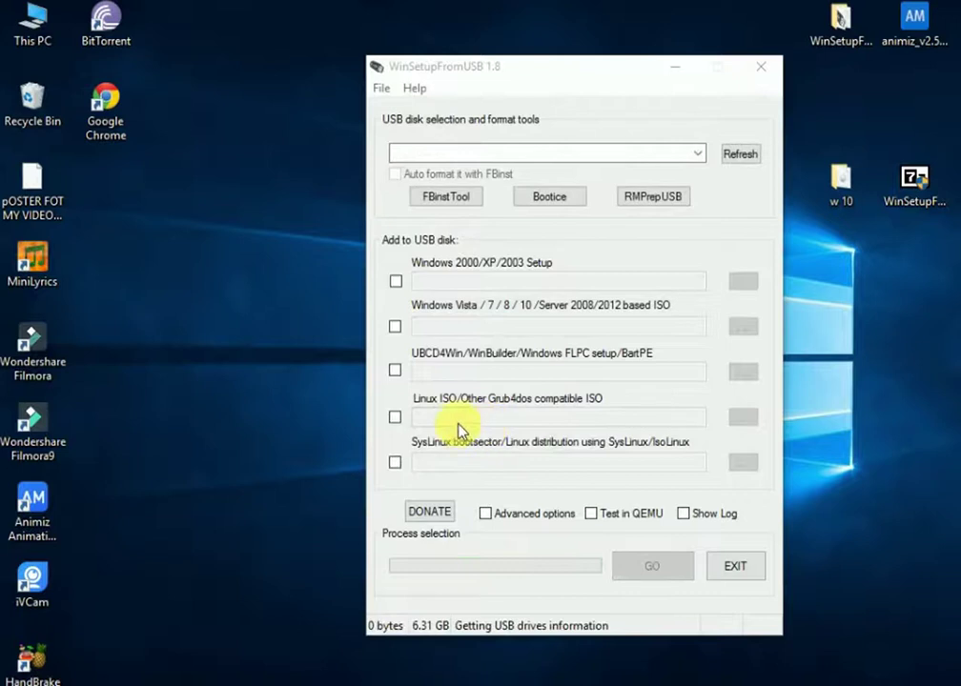
Enable the Linux ISO source, choose kali-linux-2018.2-i386.iso from the kali-linux-2018.2-i386 folder, and accept the proposed boot menu name
left_click(394, 419)
left_click(743, 418)
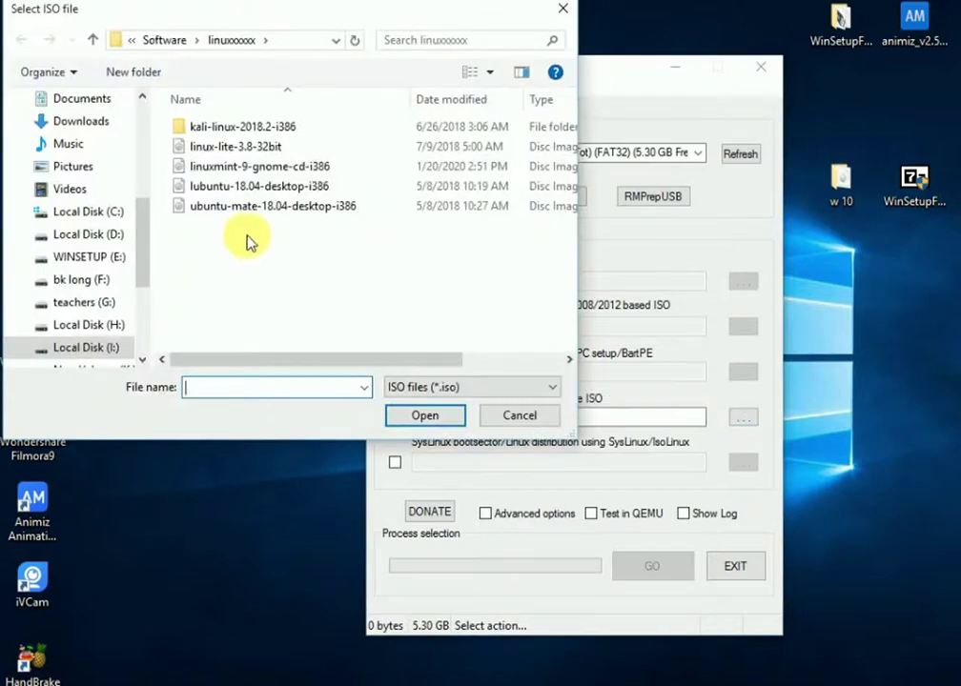
double_click(203, 129)
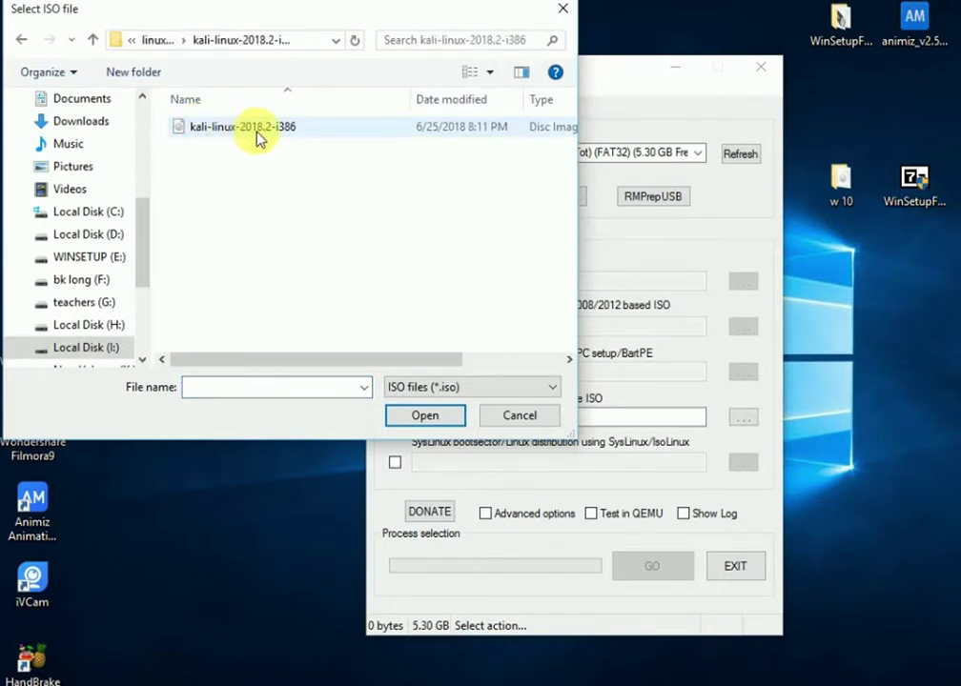
double_click(268, 139)
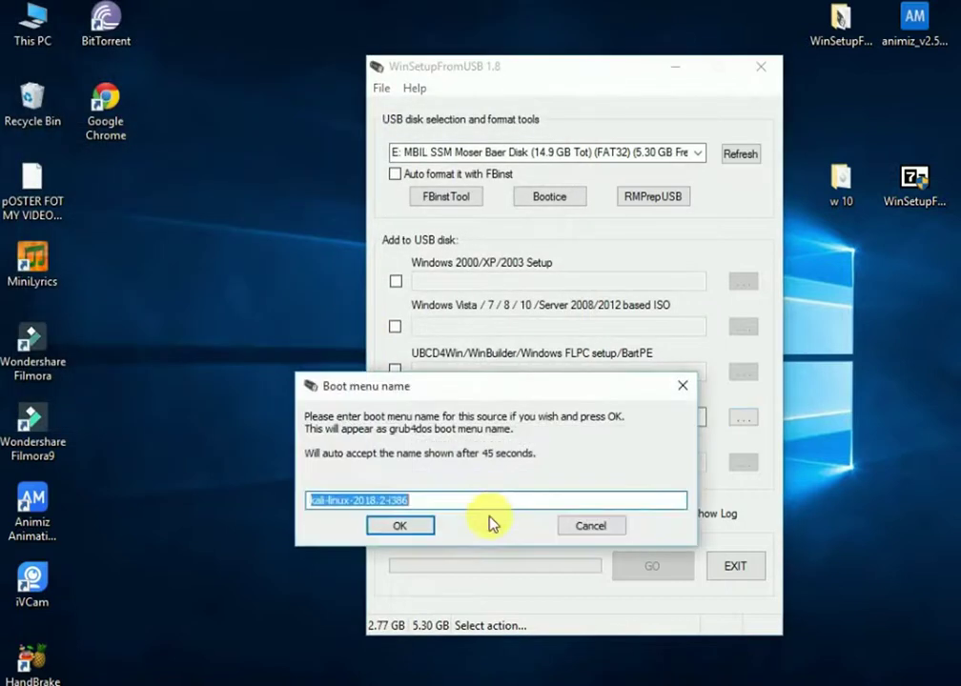
left_click(410, 525)
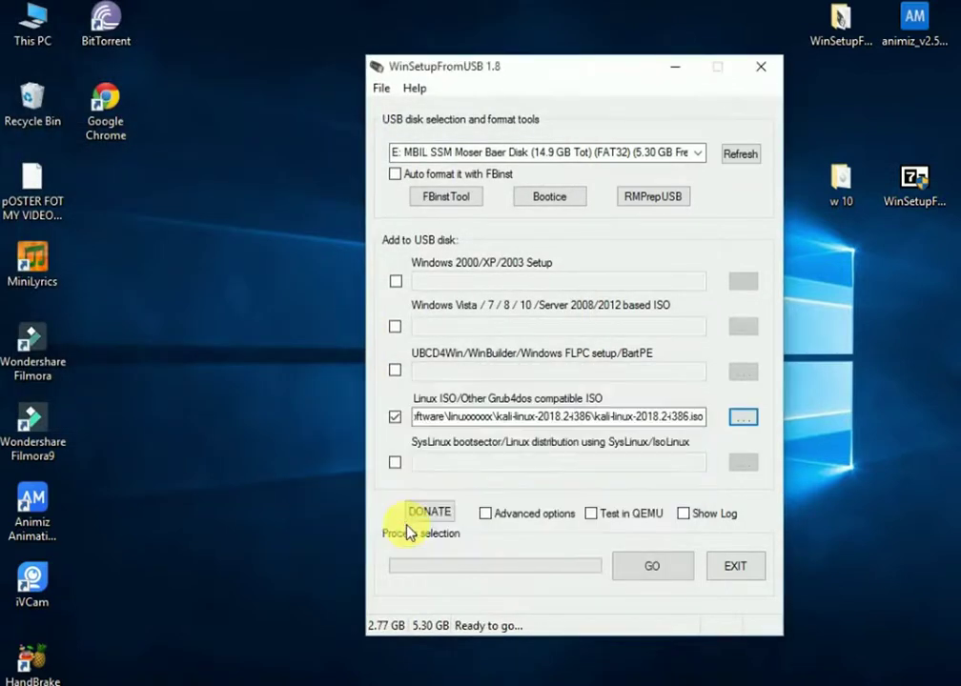
Enable custom menu names for the Vista/7/8/Server source and write the Kali Linux ISO to the USB disk
left_click(486, 515)
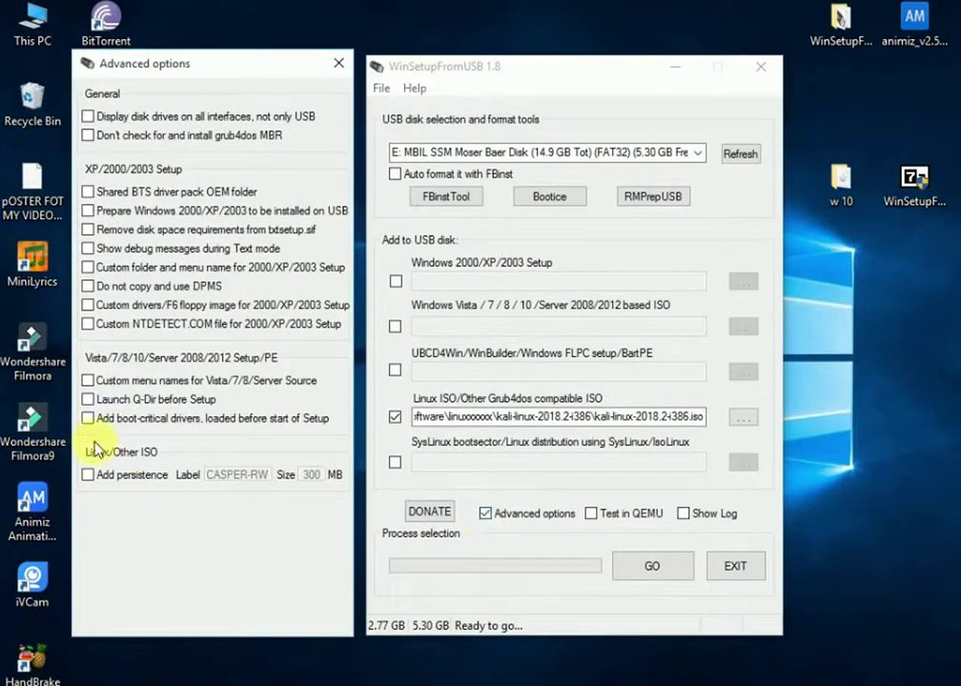
left_click(88, 381)
left_click(643, 565)
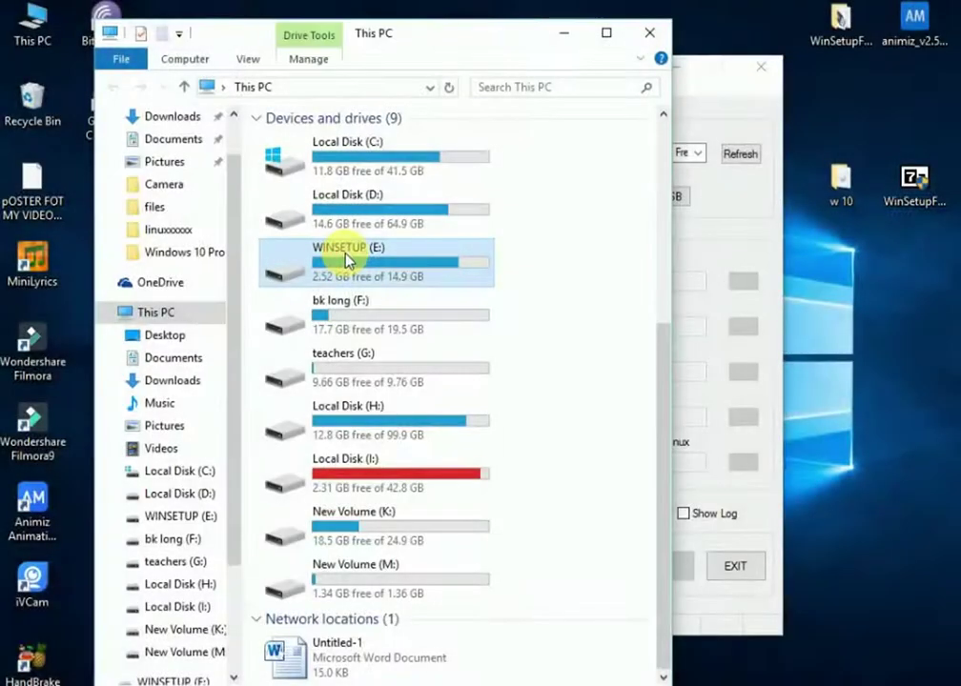
Open the WINSETUP (E:) drive to check its contents, and close WinSetupFromUSB
double_click(450, 262)
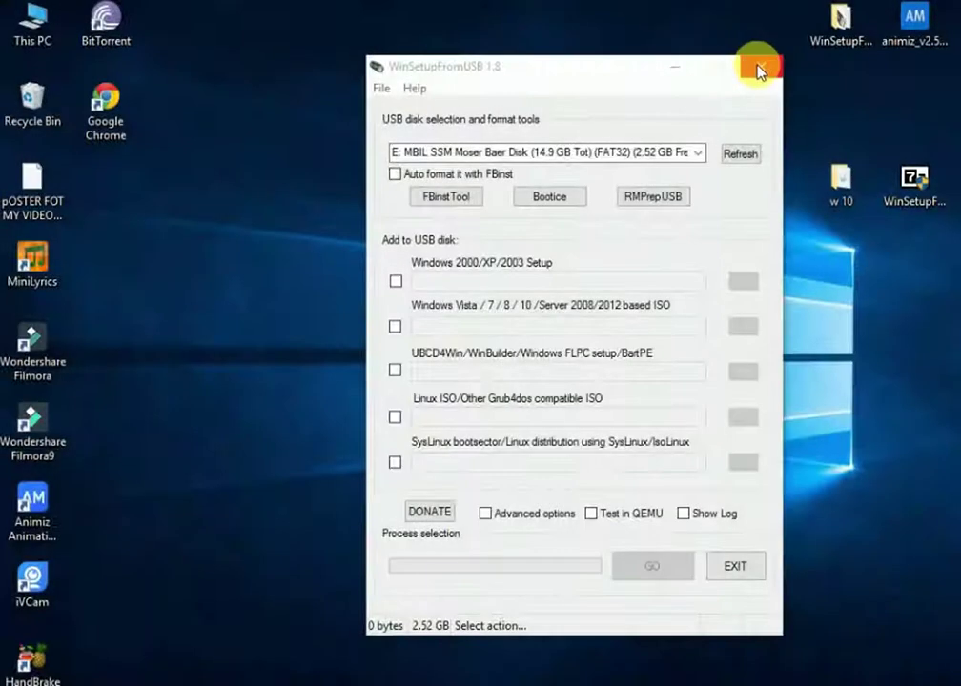
left_click(759, 69)
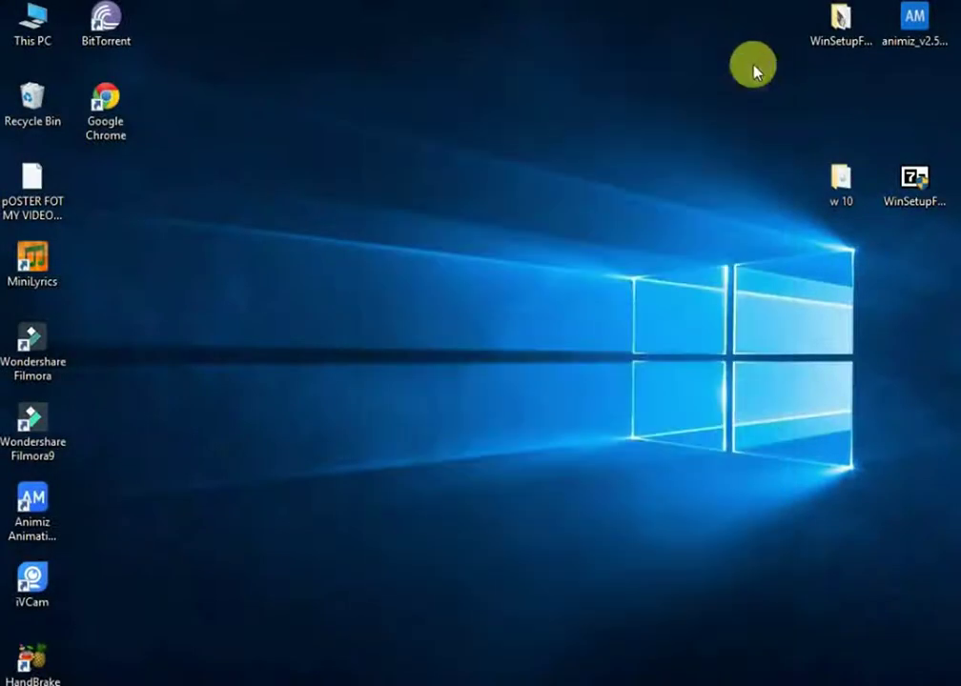
right_click(368, 77)
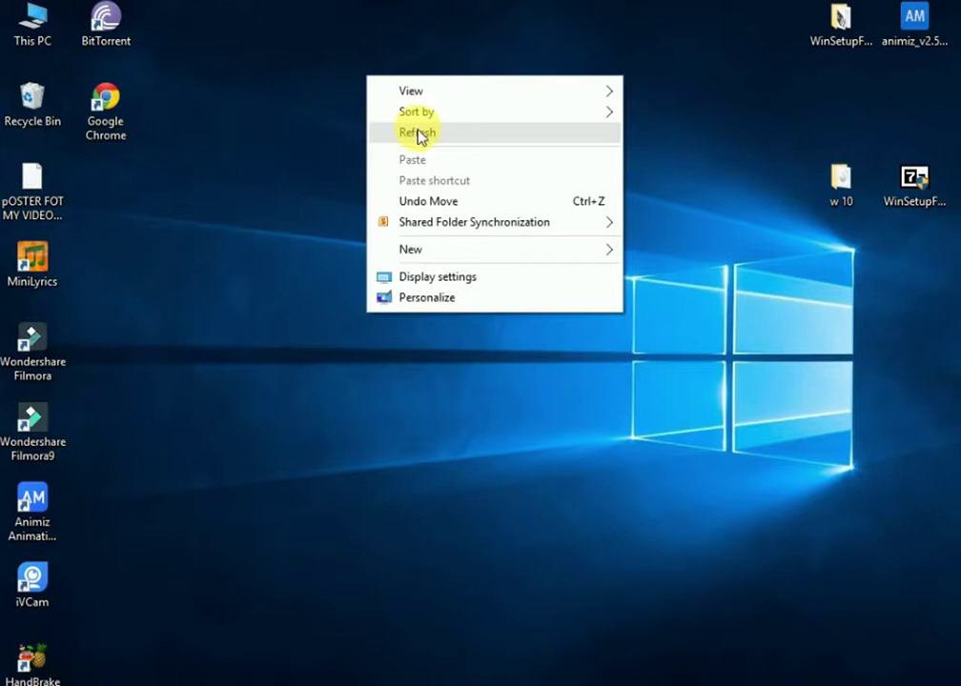
left_click(416, 133)
right_click(302, 91)
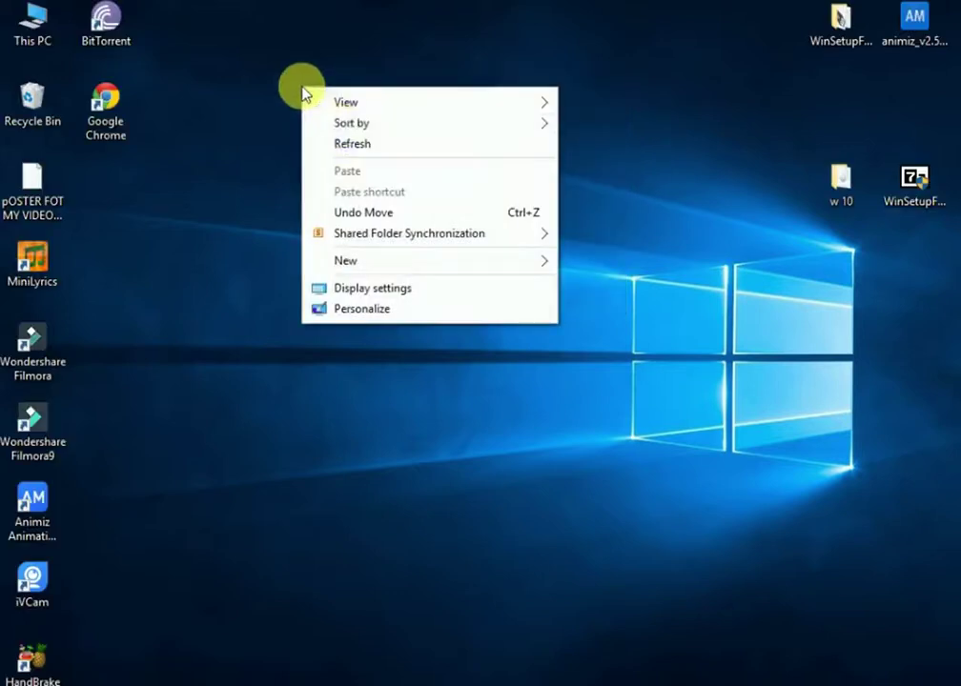
left_click(349, 144)
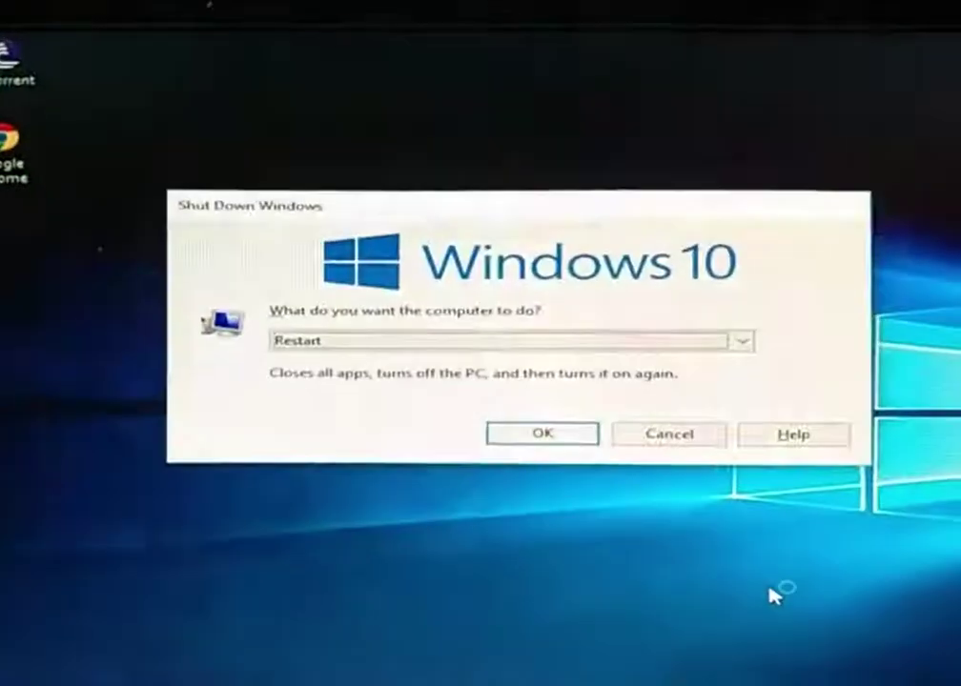
Restart the computer, boot from the USB:MBIL Moser Baer Disk 8.07 device, and continue with the default Grub4dos boot
key("Return")
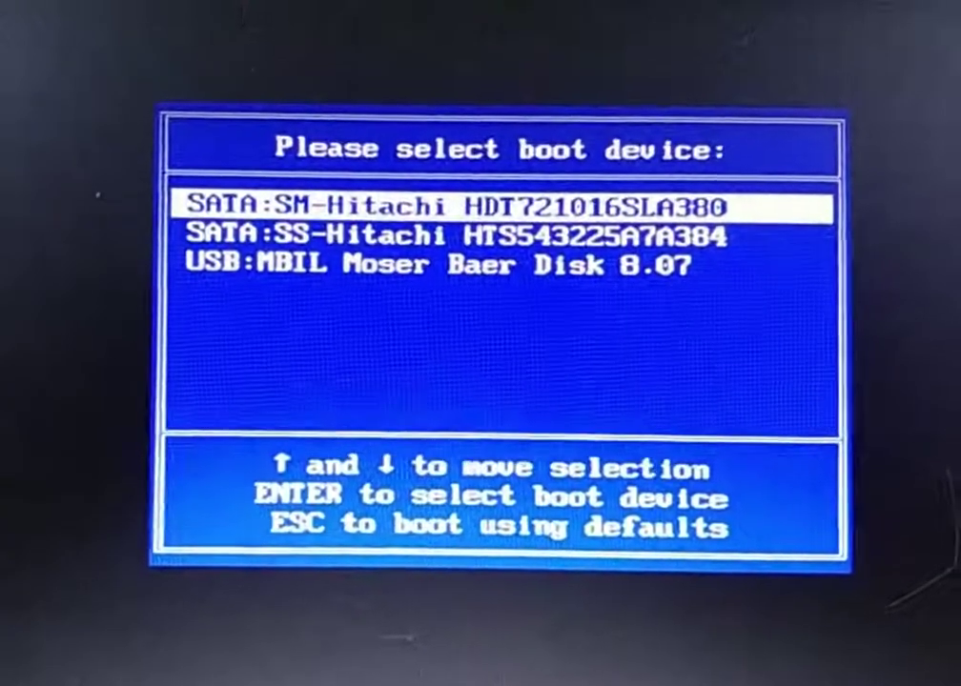
key("Down")
key("Down")
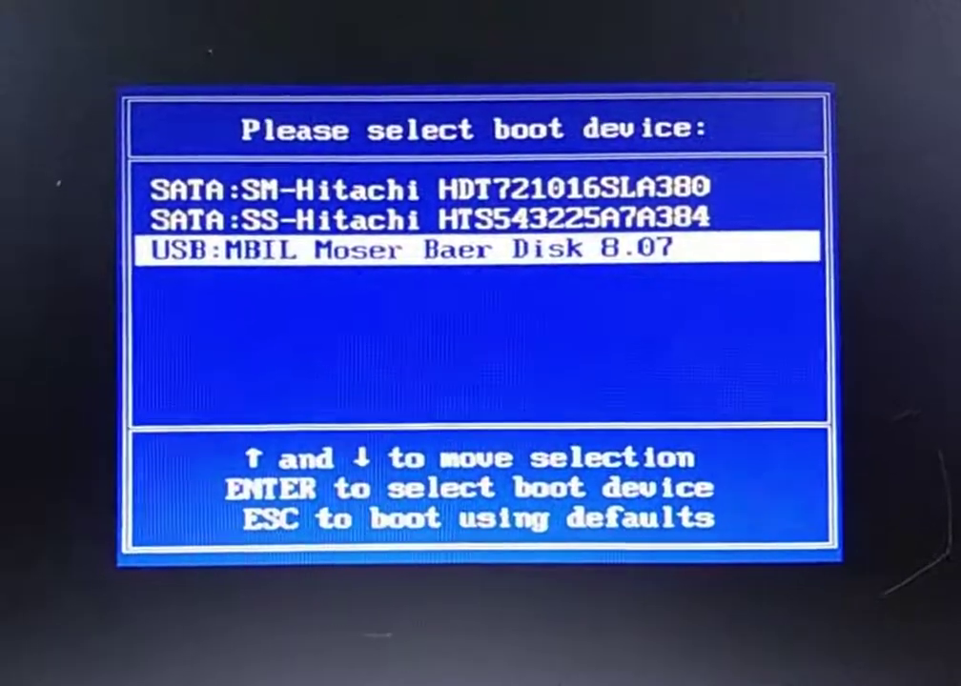
key("Return")
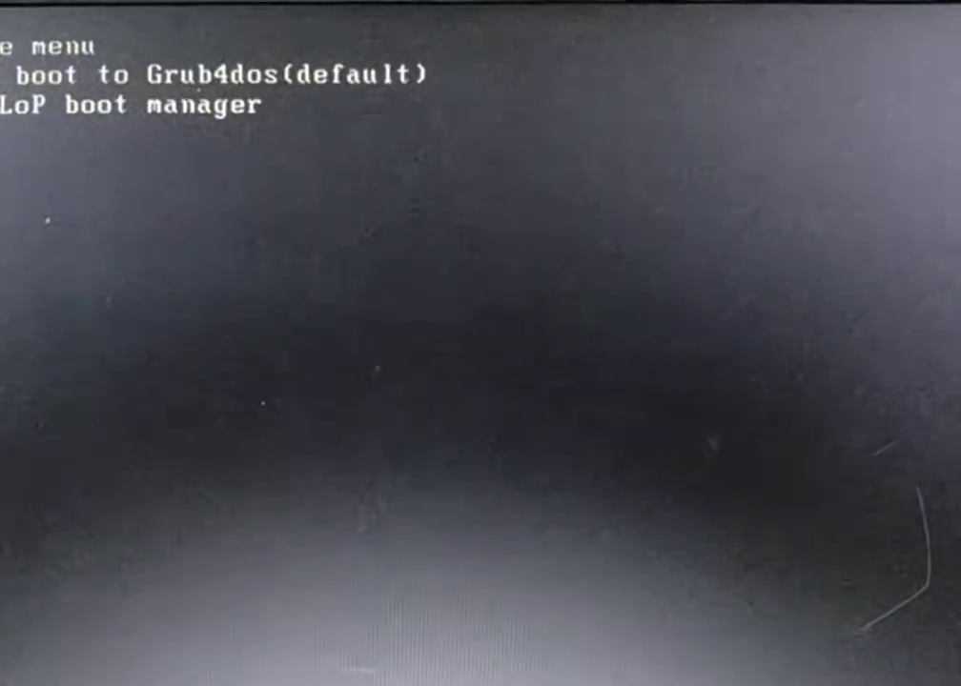
key("Return")
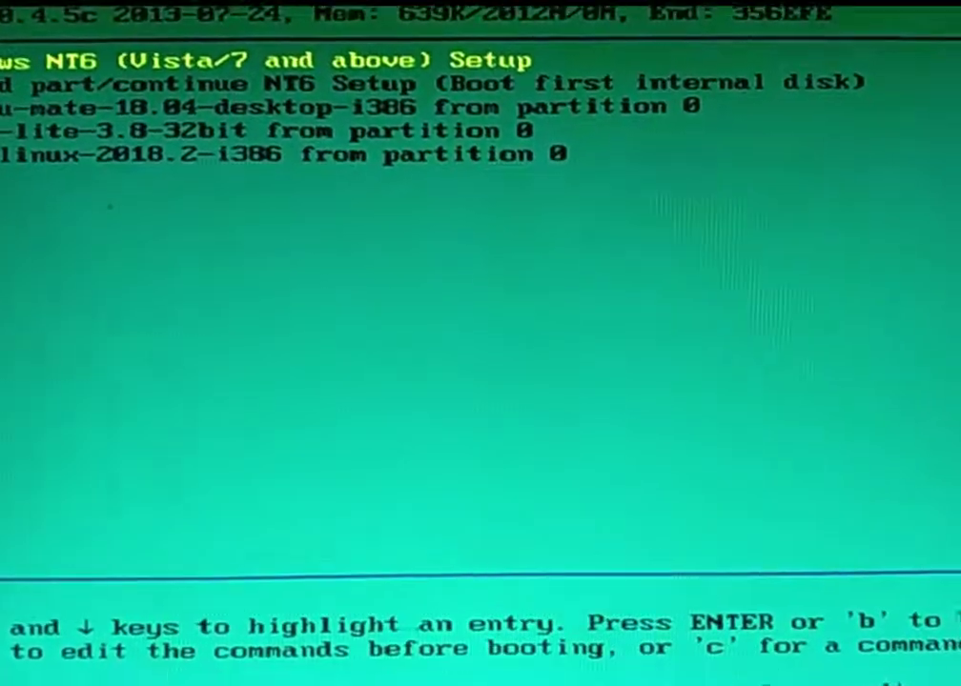
Look through the Grub4dos boot entries and start the Windows NT6 (Vista/7 and above) Setup entry
key("Down")
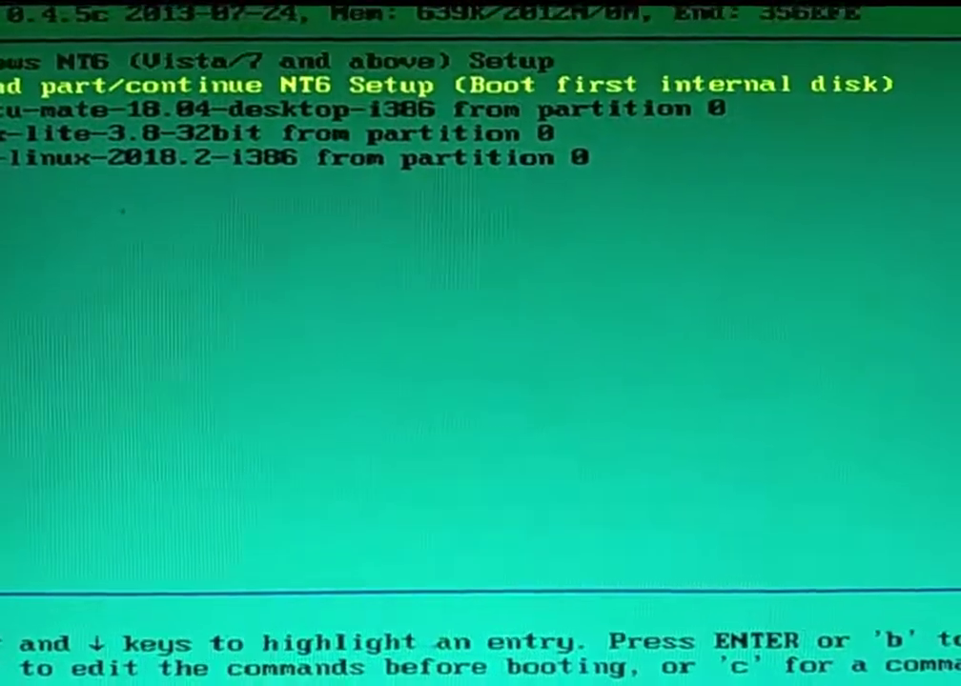
key("Up")
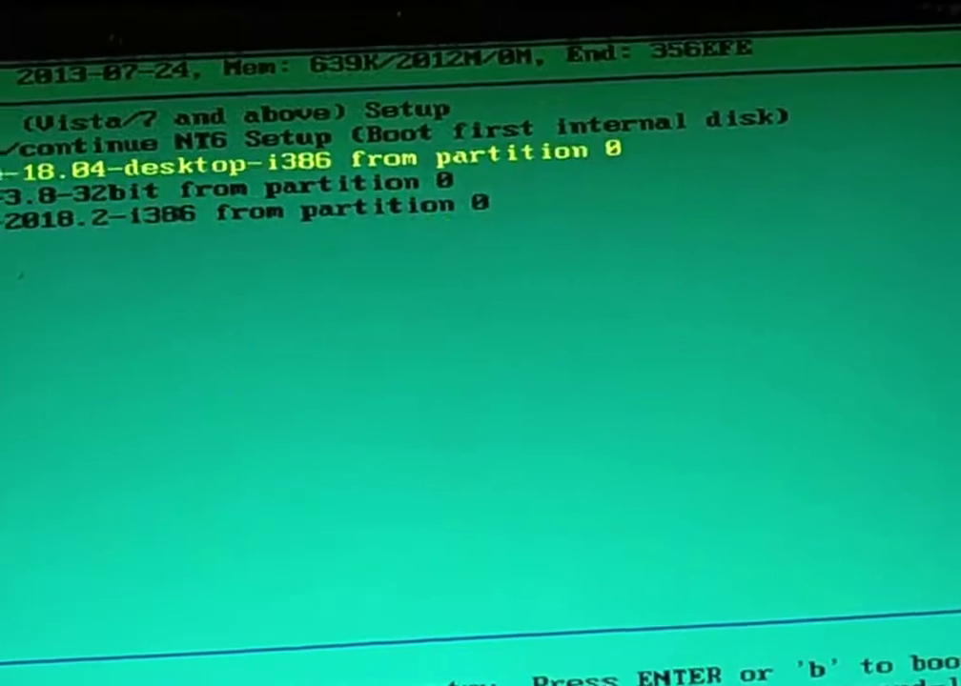
key("Return")
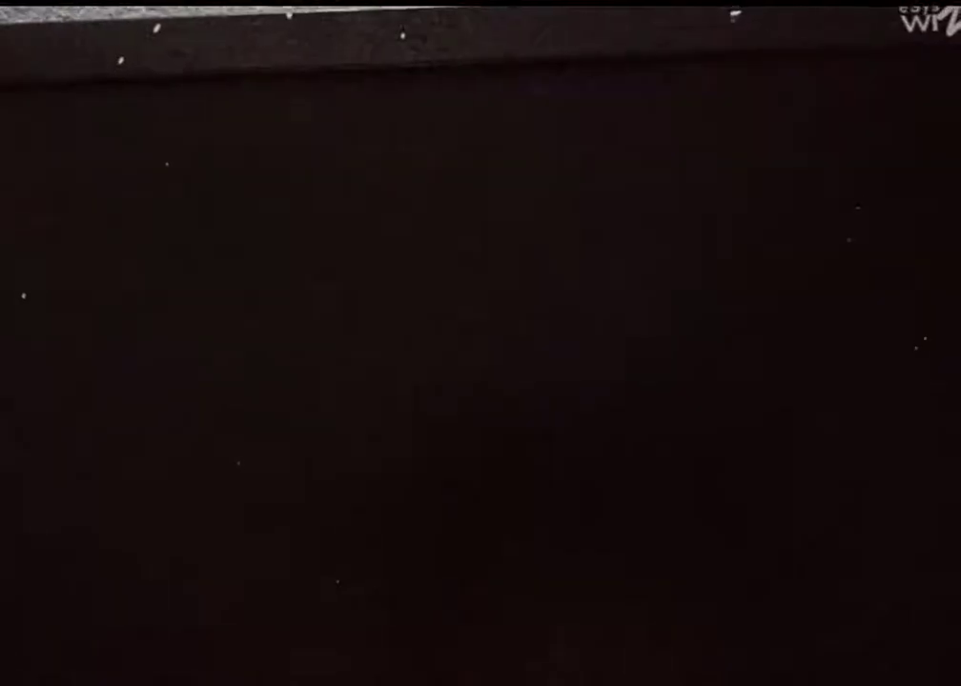
Move through the Windows Boot Manager entries to the last 64-bit Windows 10 entry
key("Down")
key("Down")
key("Down")
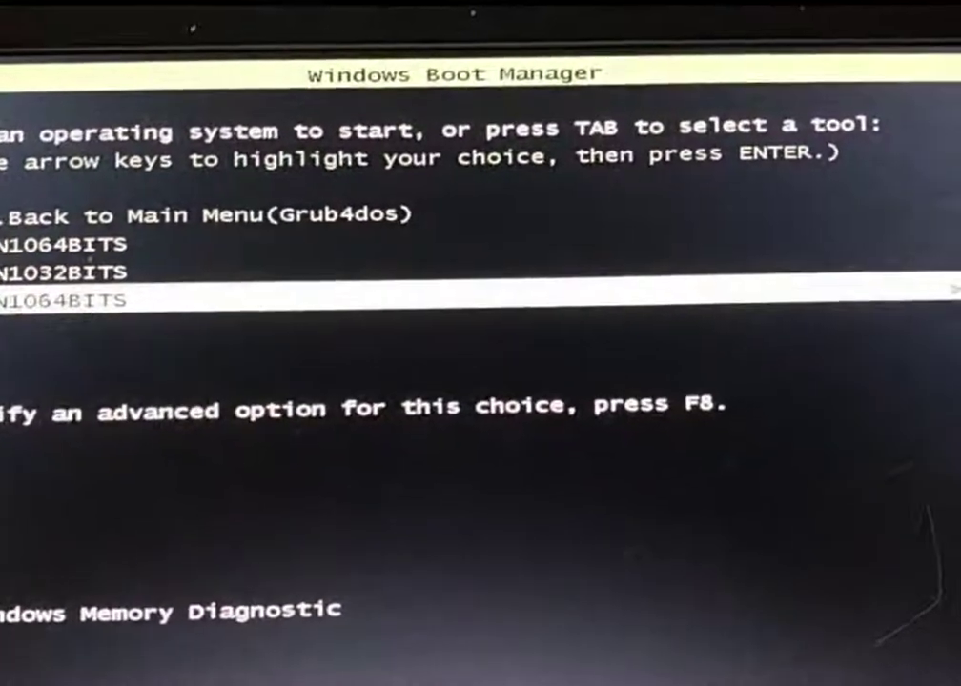